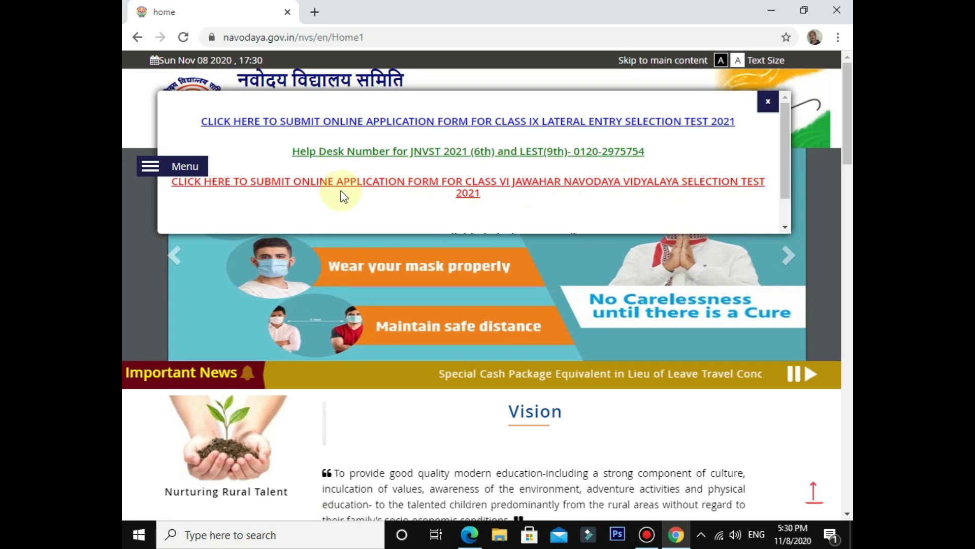
Step: Follow the Class VI selection test link and launch the online application portal in a new tab
{"action": "left_click", "coordinate": [411, 189]}
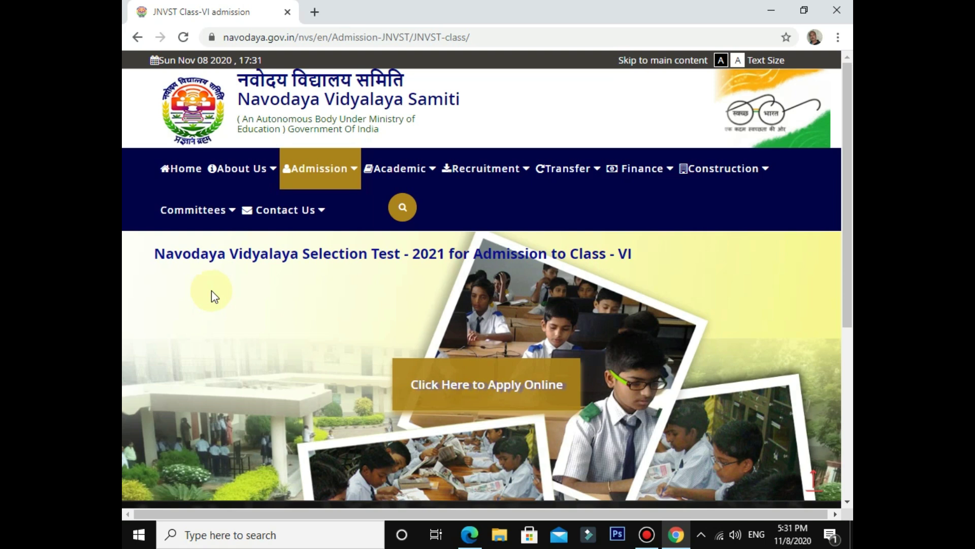
{"action": "scroll", "coordinate": [209, 352], "scroll_direction": "down", "scroll_amount": 1}
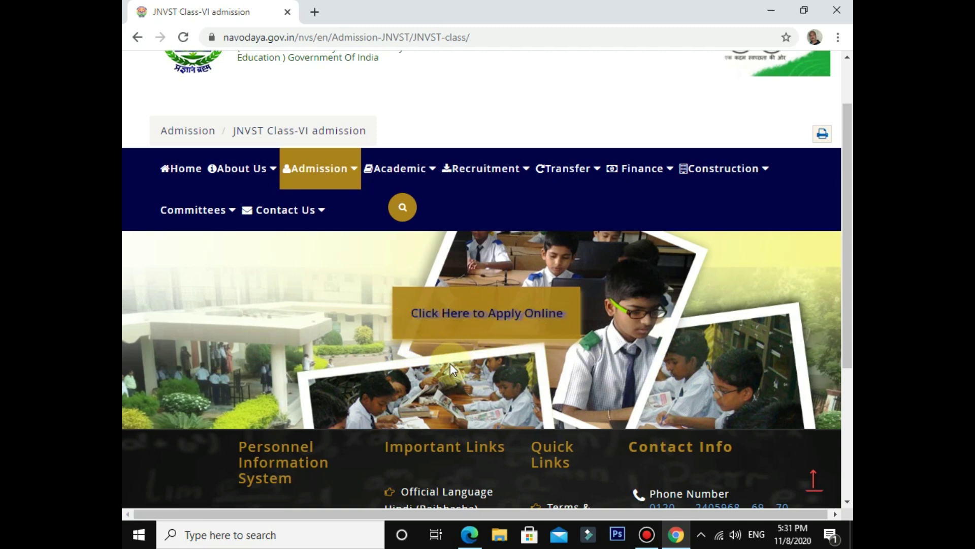
{"action": "left_click", "coordinate": [466, 316]}
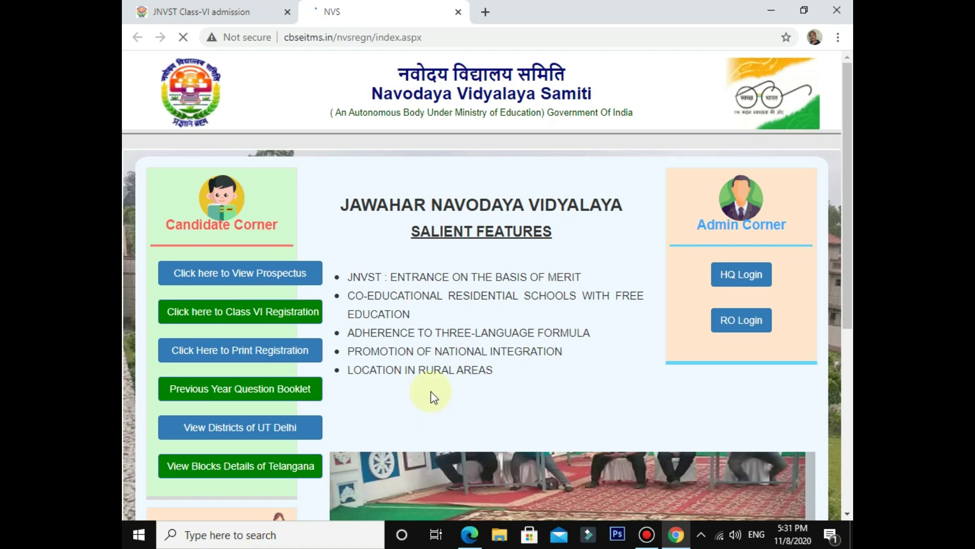
Step: Open the candidate prospectus page listing languages from Assamese to Urdu
{"action": "left_click", "coordinate": [242, 275]}
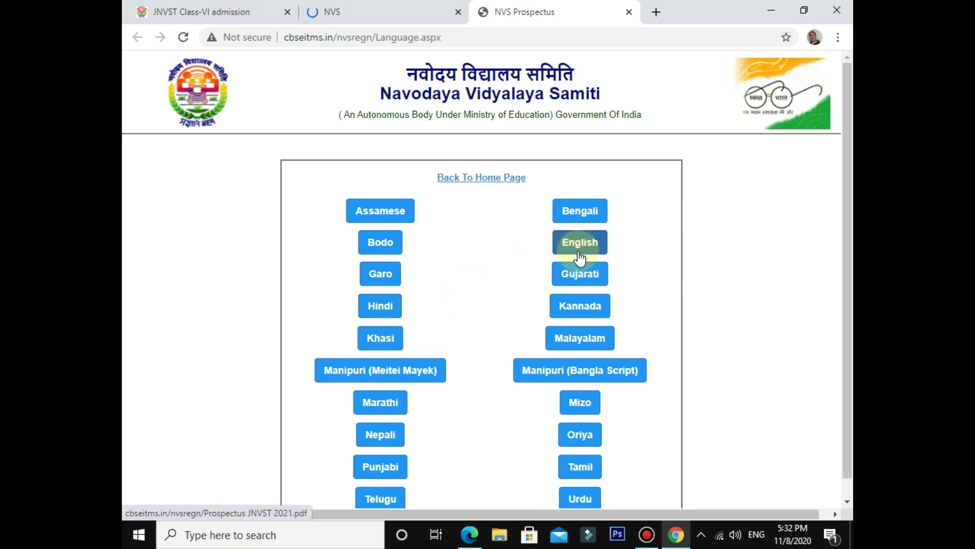
Step: Read HINDI.pdf down to section 2.1 on online registration, then close it
{"action": "left_click", "coordinate": [382, 308]}
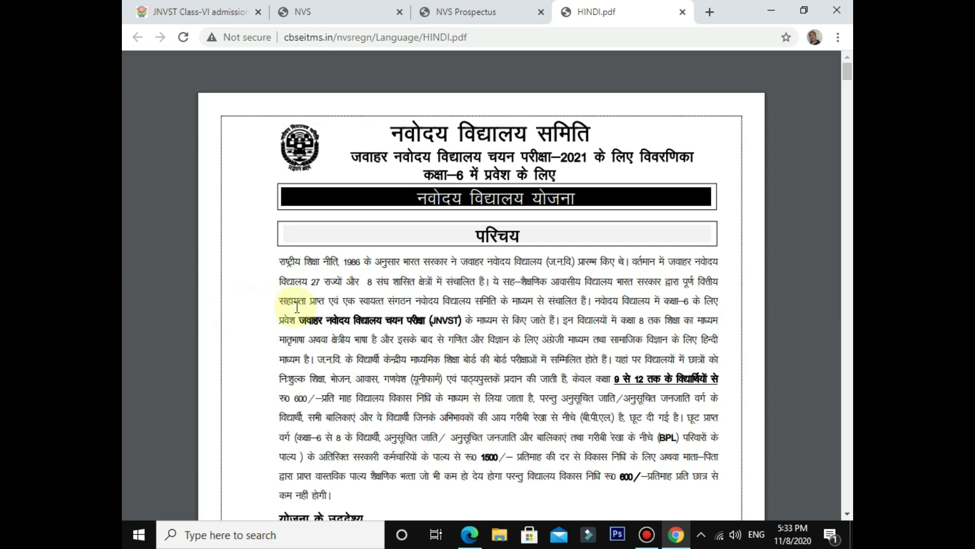
{"action": "scroll", "coordinate": [327, 315], "scroll_direction": "down", "scroll_amount": 10}
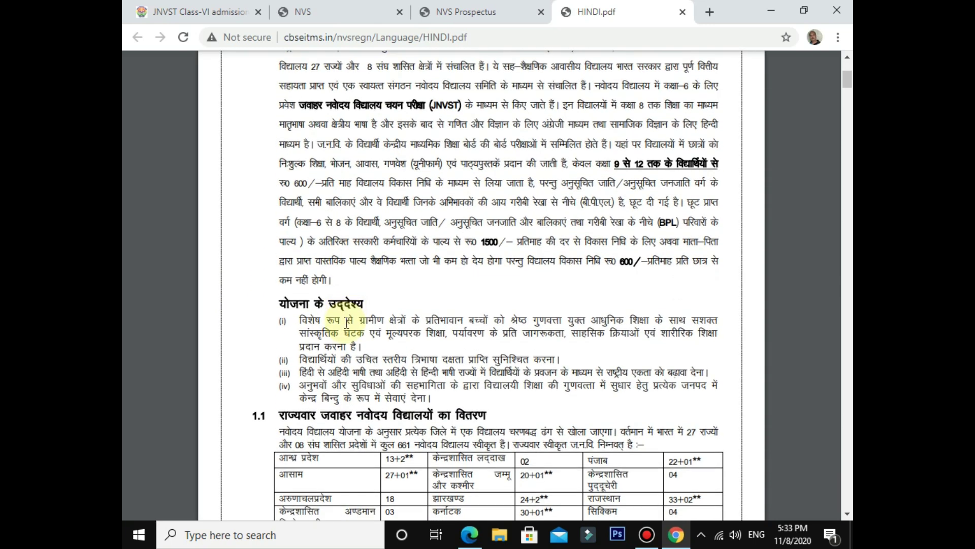
{"action": "scroll", "coordinate": [346, 323], "scroll_direction": "down", "scroll_amount": 8}
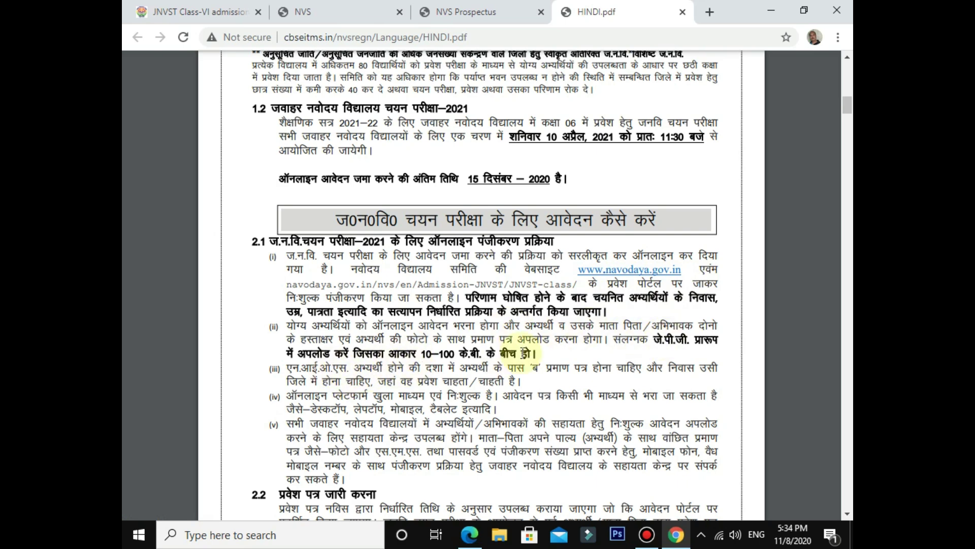
{"action": "scroll", "coordinate": [369, 344], "scroll_direction": "up", "scroll_amount": 10}
{"action": "scroll", "coordinate": [369, 344], "scroll_direction": "up", "scroll_amount": 8}
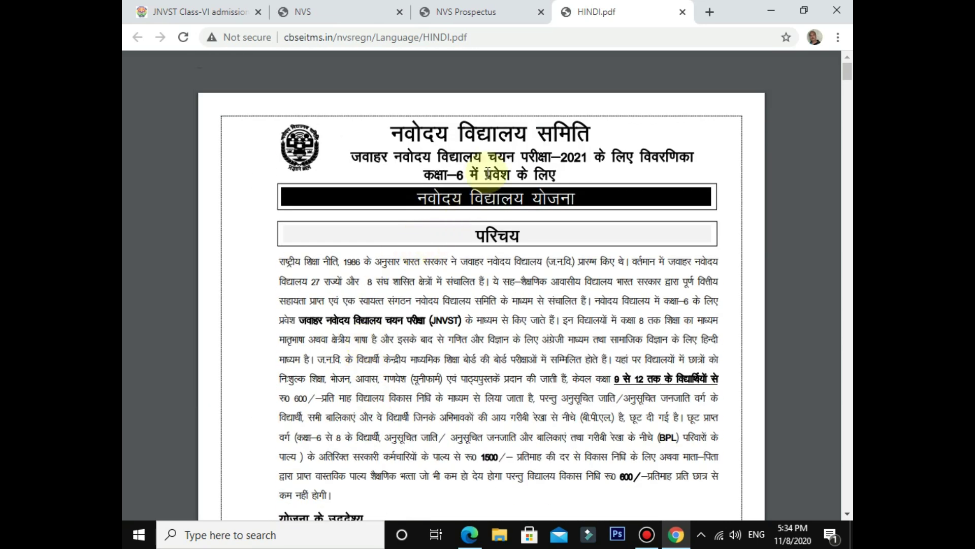
{"action": "mouse_move", "coordinate": [645, 71]}
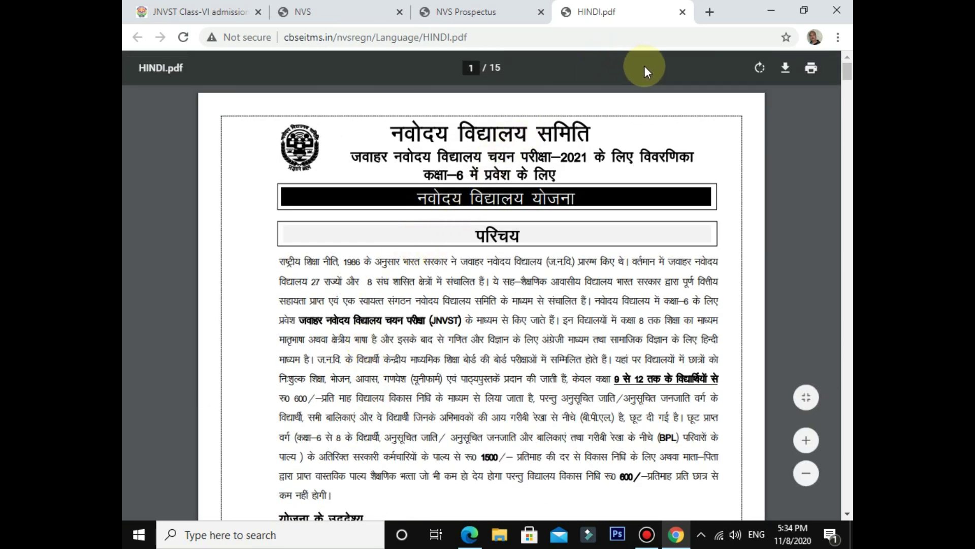
{"action": "left_click", "coordinate": [682, 11]}
Step: Start Class VI Registration, confirm the prospectus was read, and proceed to the 2021-22 application form
{"action": "left_click", "coordinate": [629, 11]}
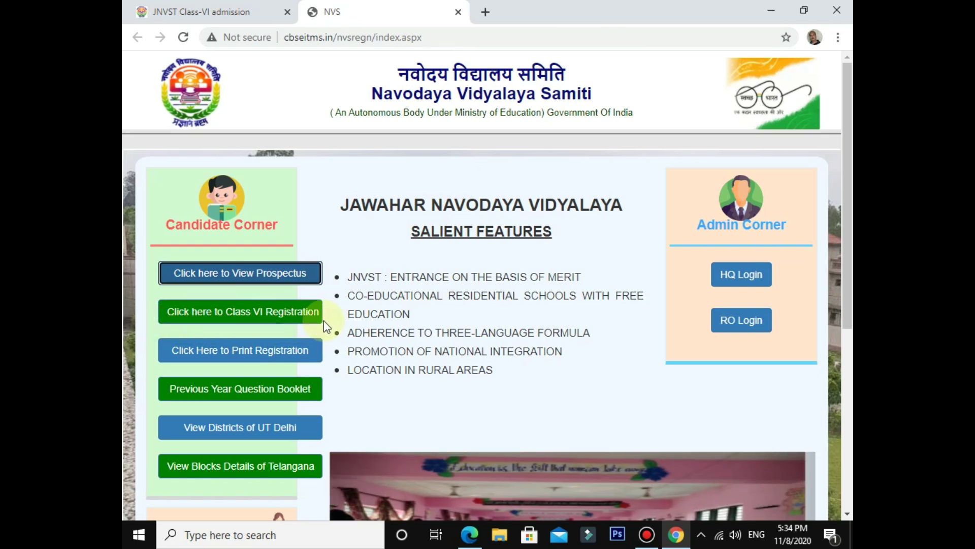
{"action": "left_click", "coordinate": [283, 315]}
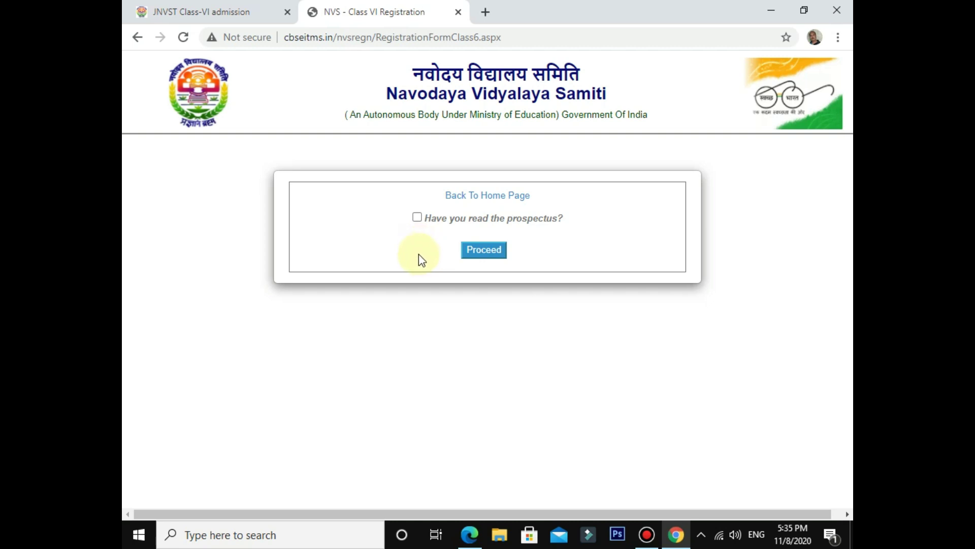
{"action": "left_click", "coordinate": [416, 218]}
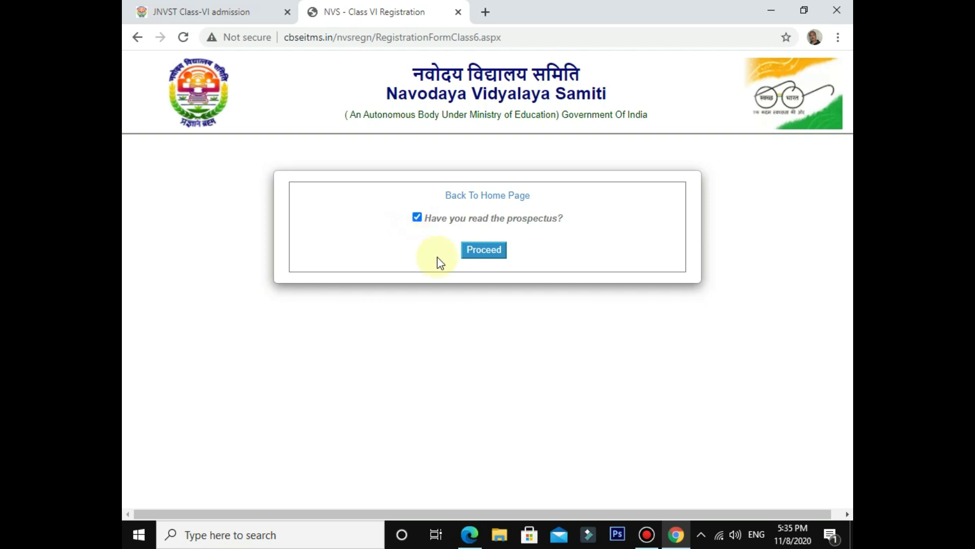
{"action": "left_click", "coordinate": [484, 254]}
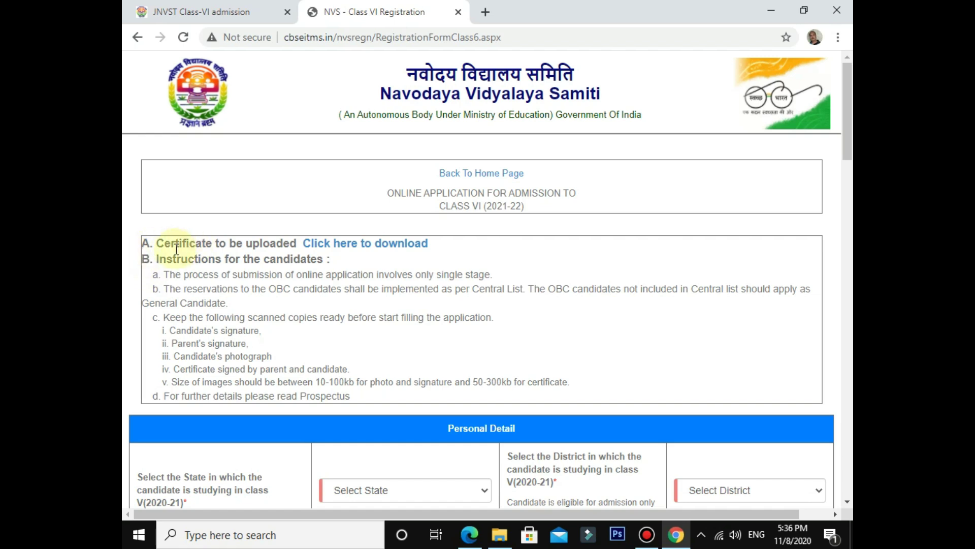
{"action": "scroll", "coordinate": [163, 264], "scroll_direction": "down", "scroll_amount": 1}
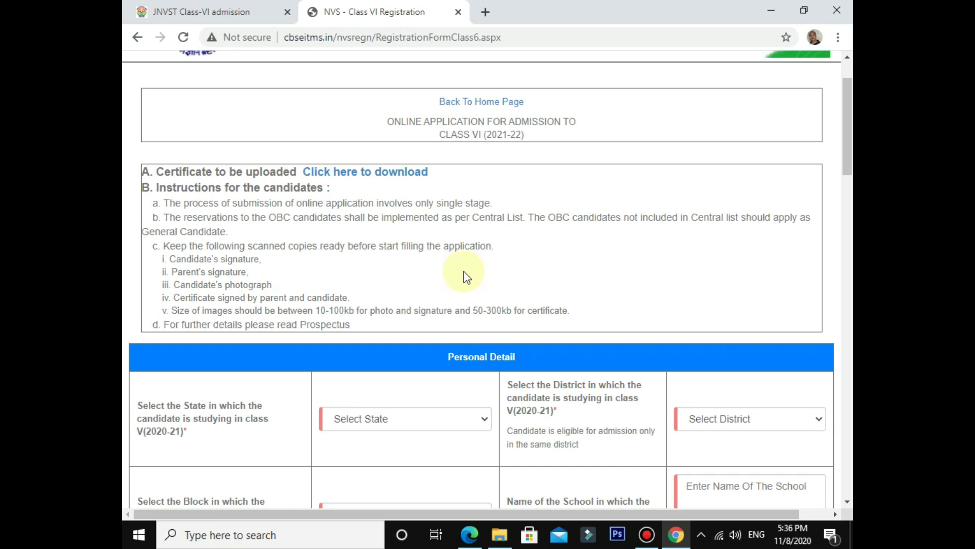
Step: Open the blank Certificate_VI.pdf required for upload and scroll through it
{"action": "left_click", "coordinate": [401, 175]}
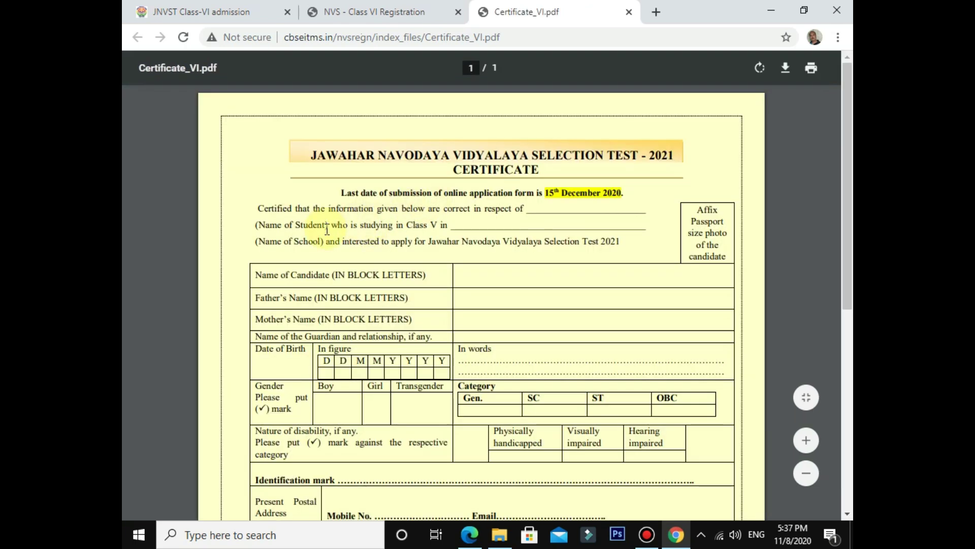
{"action": "scroll", "coordinate": [294, 279], "scroll_direction": "down", "scroll_amount": 3}
{"action": "scroll", "coordinate": [294, 278], "scroll_direction": "down", "scroll_amount": 1}
{"action": "scroll", "coordinate": [315, 259], "scroll_direction": "up", "scroll_amount": 3}
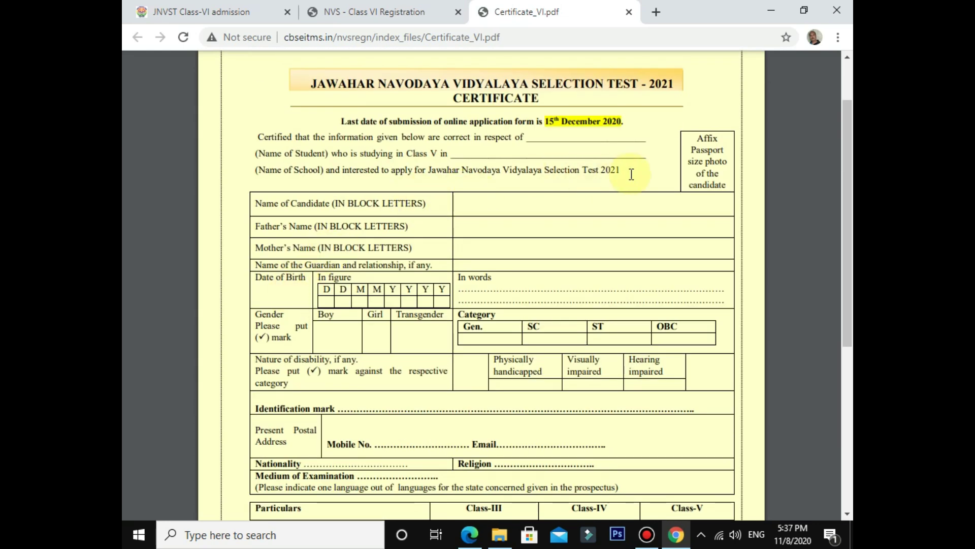
{"action": "scroll", "coordinate": [552, 330], "scroll_direction": "down", "scroll_amount": 2}
{"action": "scroll", "coordinate": [549, 336], "scroll_direction": "down", "scroll_amount": 5}
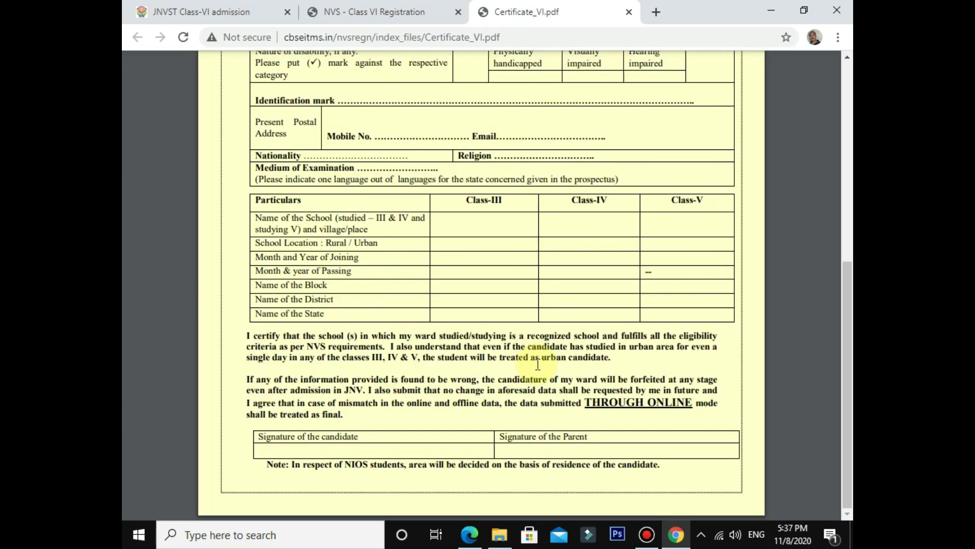
{"action": "scroll", "coordinate": [538, 365], "scroll_direction": "up", "scroll_amount": 6}
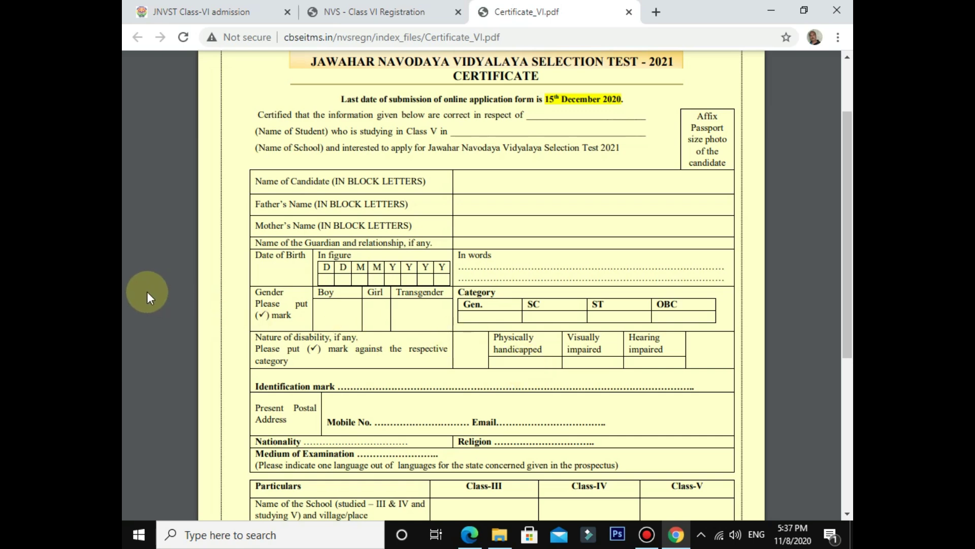
{"action": "scroll", "coordinate": [147, 292], "scroll_direction": "up", "scroll_amount": 2}
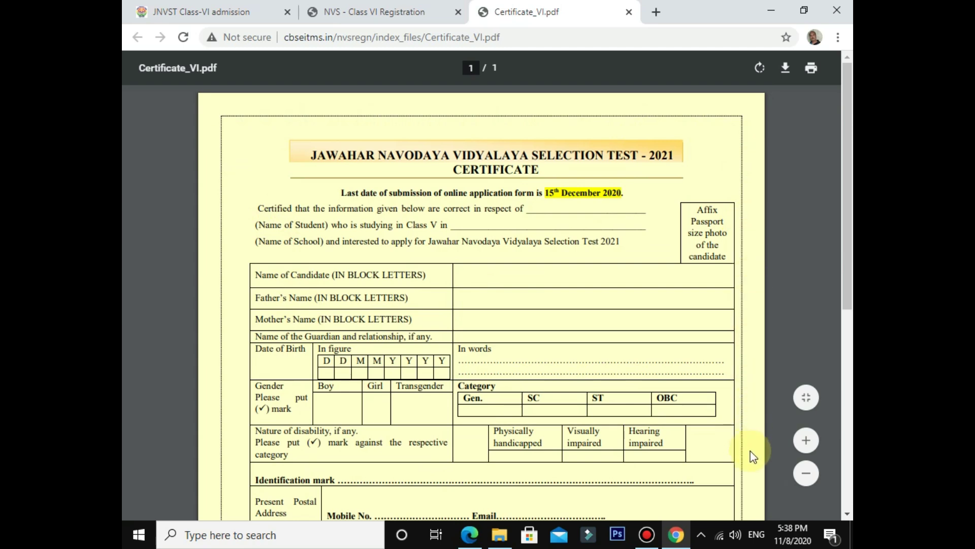
Step: Show the annotated sample filled-in certificate image in Photos
{"action": "scroll", "coordinate": [750, 447], "scroll_direction": "down", "scroll_amount": 8}
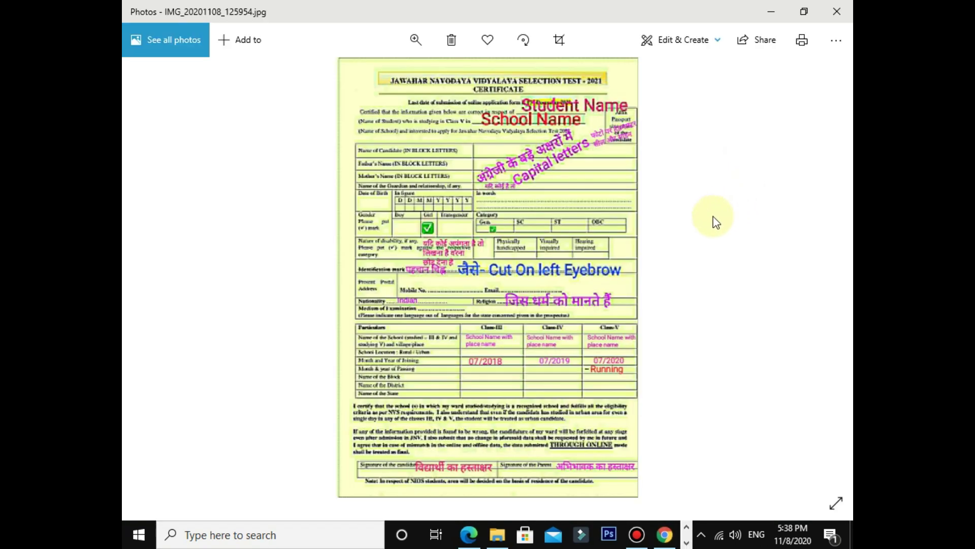
{"action": "left_click", "coordinate": [400, 540]}
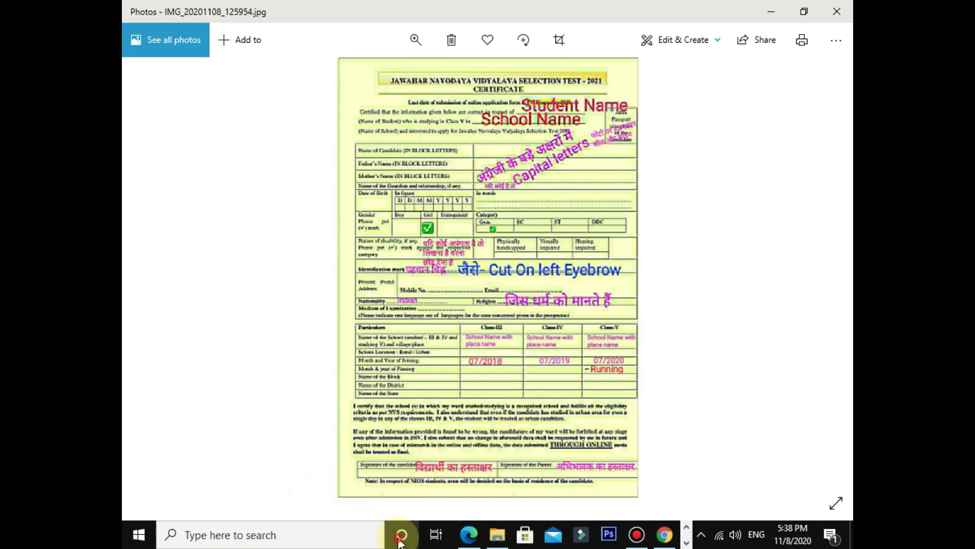
{"action": "scroll", "coordinate": [468, 372], "scroll_direction": "up", "scroll_amount": 2}
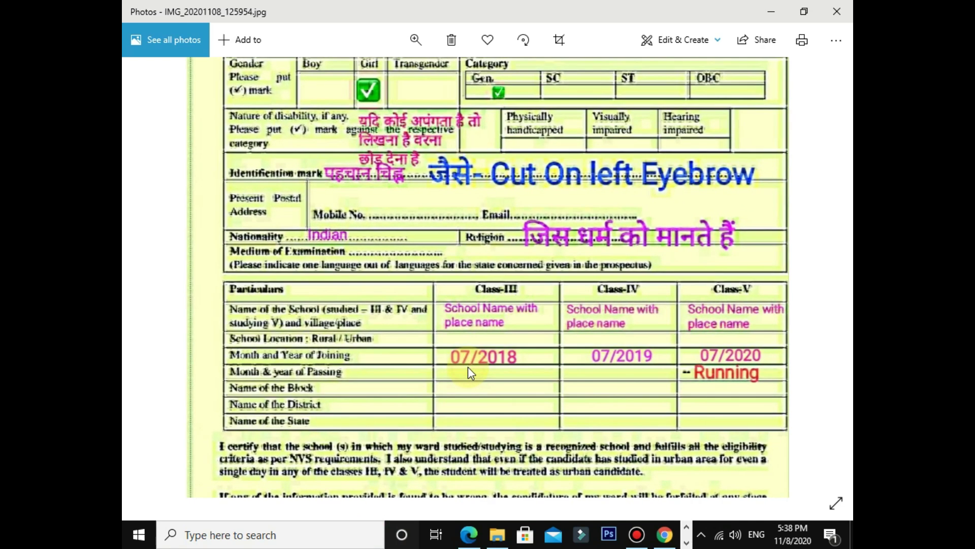
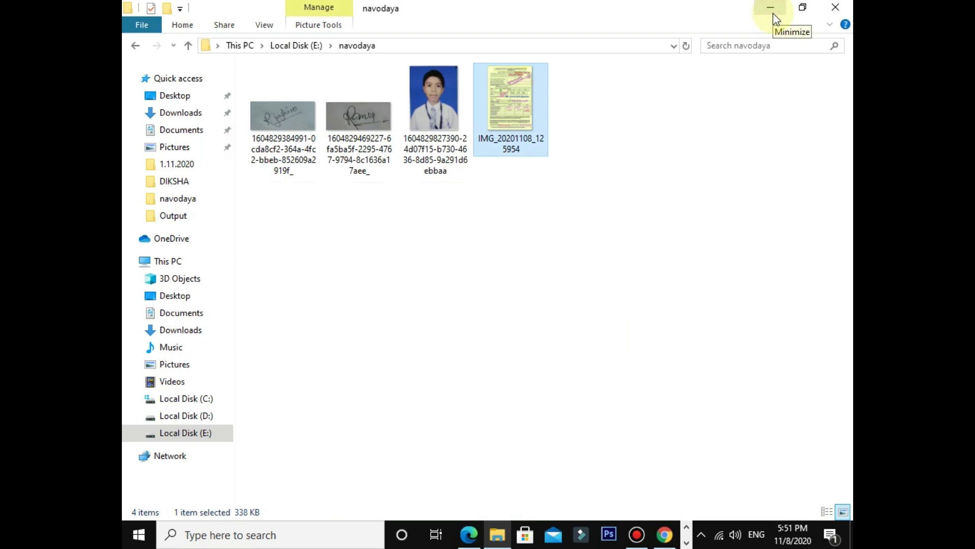
Step: Minimize File Explorer to bring the Chrome Class VI registration page back into view
{"action": "left_click", "coordinate": [774, 14]}
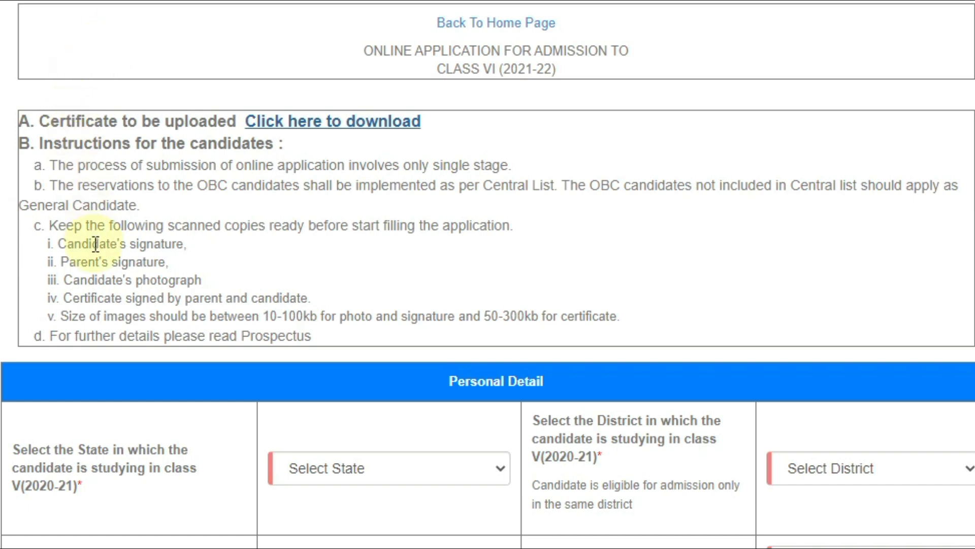
Step: Choose CHHATTISGARH from the Select State list in Personal Detail
{"action": "scroll", "coordinate": [69, 395], "scroll_direction": "down", "scroll_amount": 4}
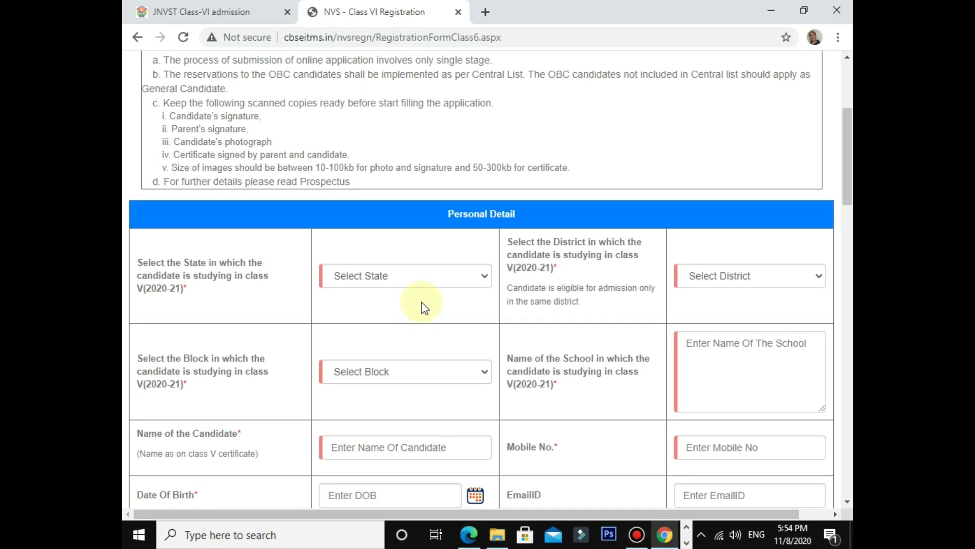
{"action": "left_click", "coordinate": [480, 278]}
{"action": "scroll", "coordinate": [431, 130], "scroll_direction": "down", "scroll_amount": 1}
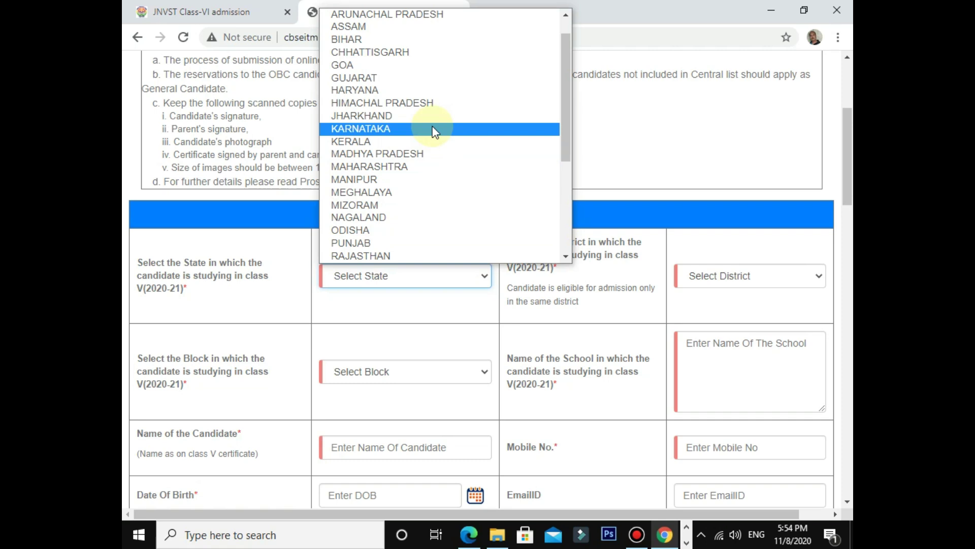
{"action": "left_click", "coordinate": [411, 53]}
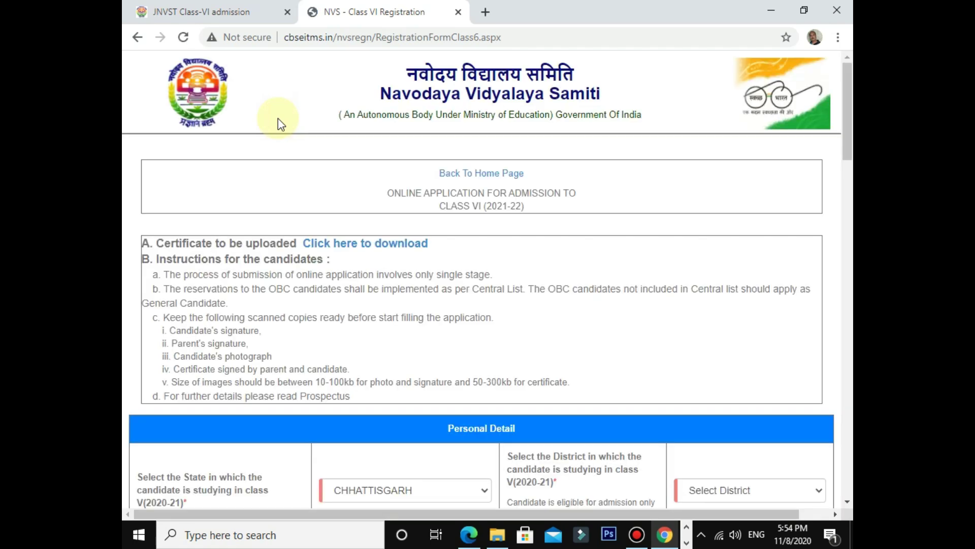
{"action": "scroll", "coordinate": [285, 152], "scroll_direction": "down", "scroll_amount": 4}
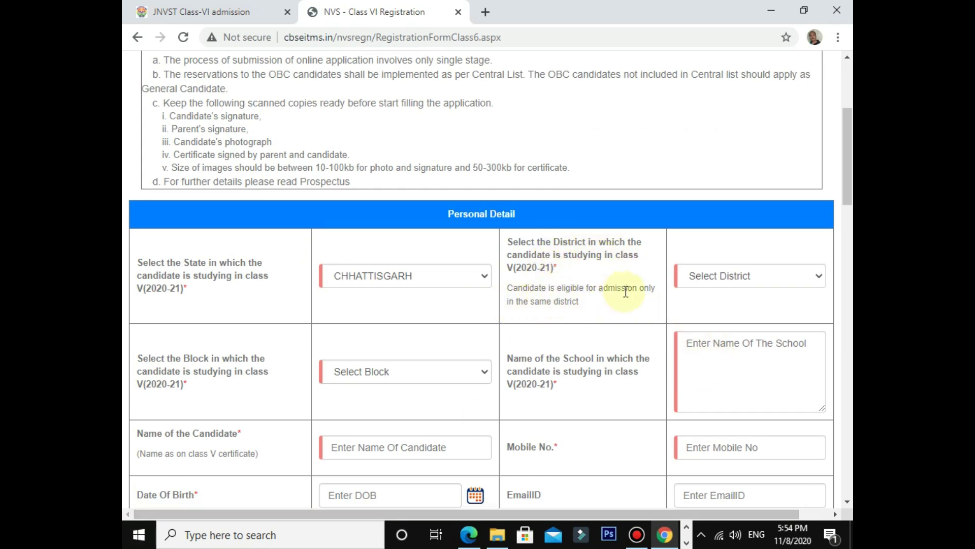
Step: Pick SURAJPUR in both the Select District and Select Block dropdowns
{"action": "left_click", "coordinate": [818, 276]}
{"action": "scroll", "coordinate": [690, 167], "scroll_direction": "down", "scroll_amount": 2}
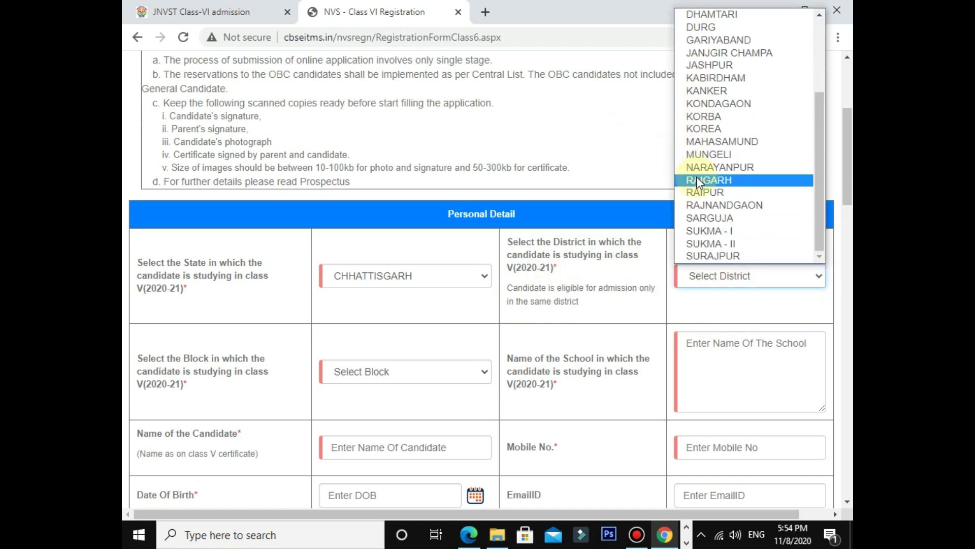
{"action": "left_click", "coordinate": [706, 255]}
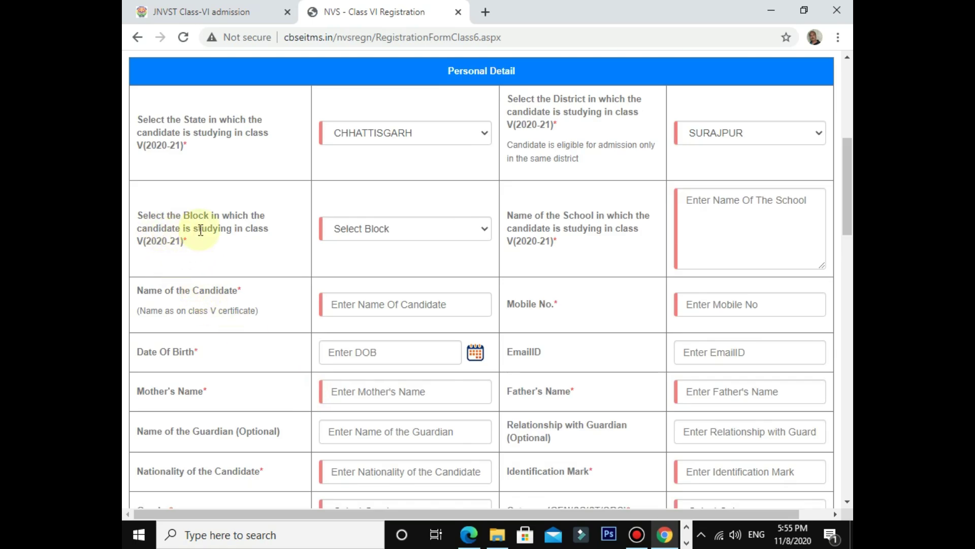
{"action": "left_click", "coordinate": [485, 228]}
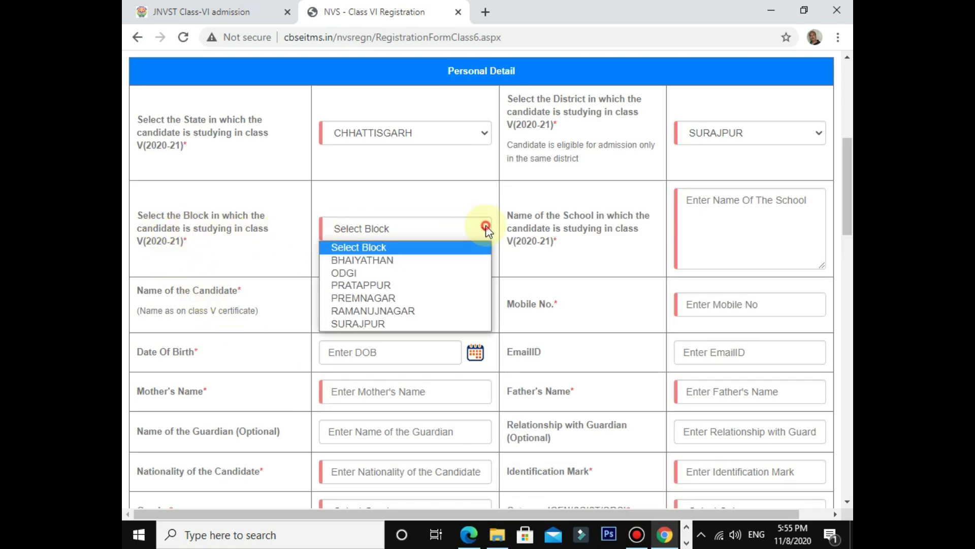
{"action": "left_click", "coordinate": [432, 328]}
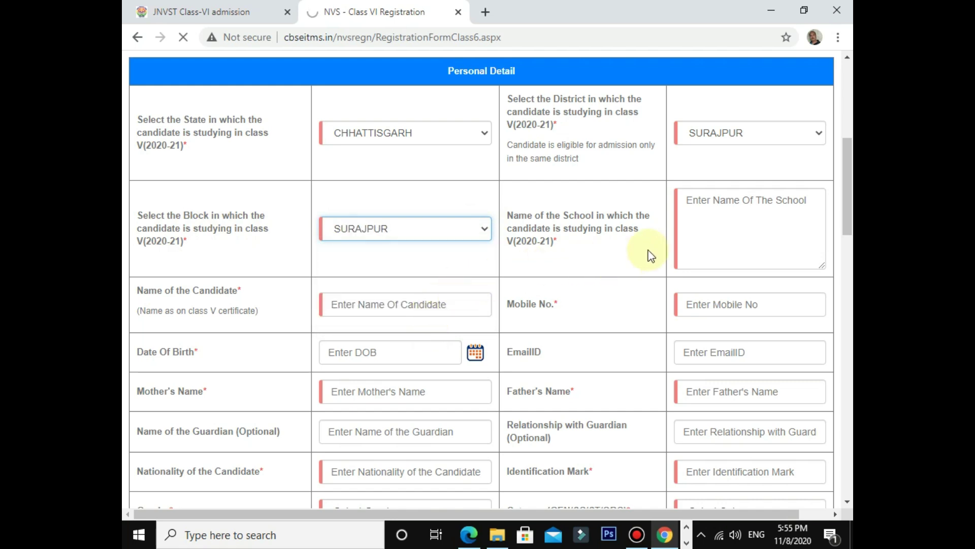
{"action": "left_click", "coordinate": [709, 206]}
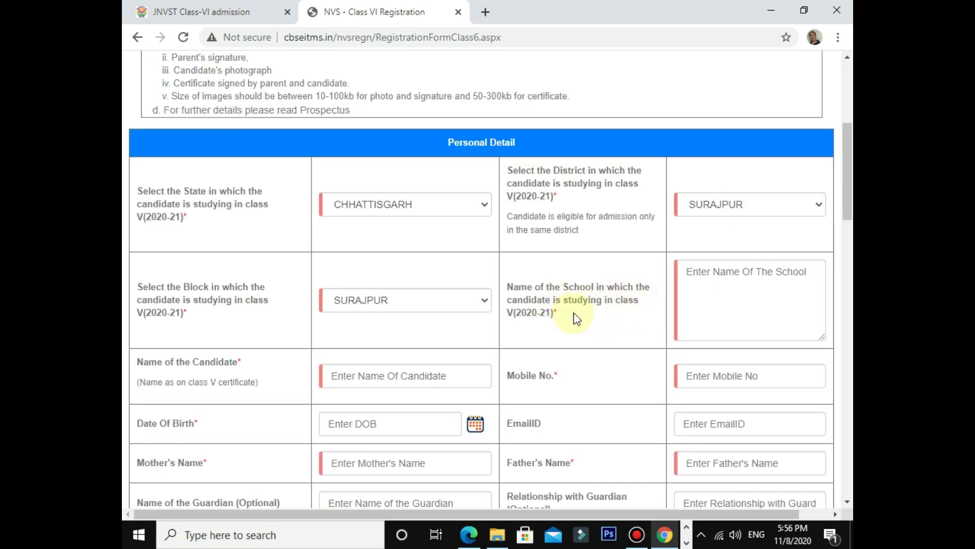
Step: Enter PSG Shivnandanpur as the class V school name
{"action": "left_click", "coordinate": [705, 298]}
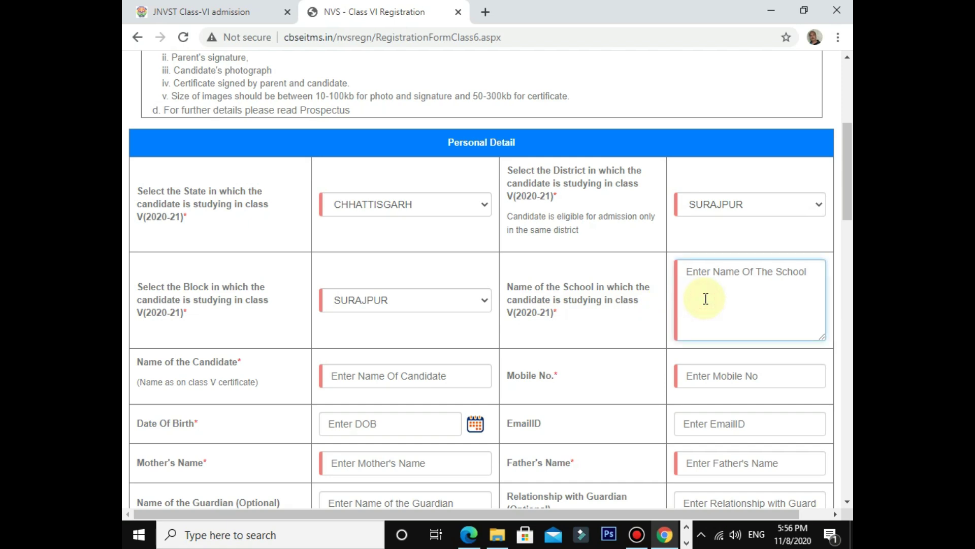
{"action": "type", "text": "pur"}
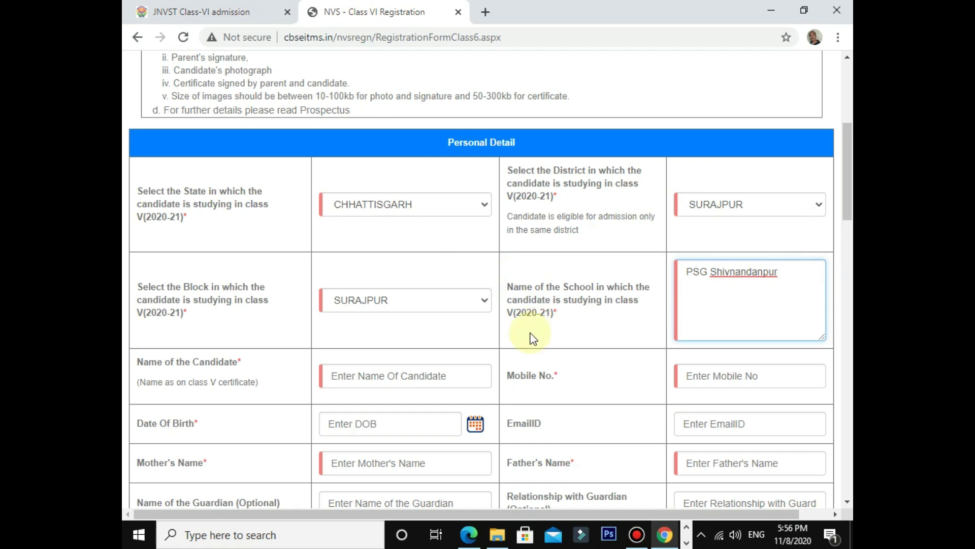
{"action": "scroll", "coordinate": [529, 333], "scroll_direction": "down", "scroll_amount": 3}
Step: Fill in the candidate's name from the autofill suggestion and the mobile number
{"action": "left_click", "coordinate": [372, 236]}
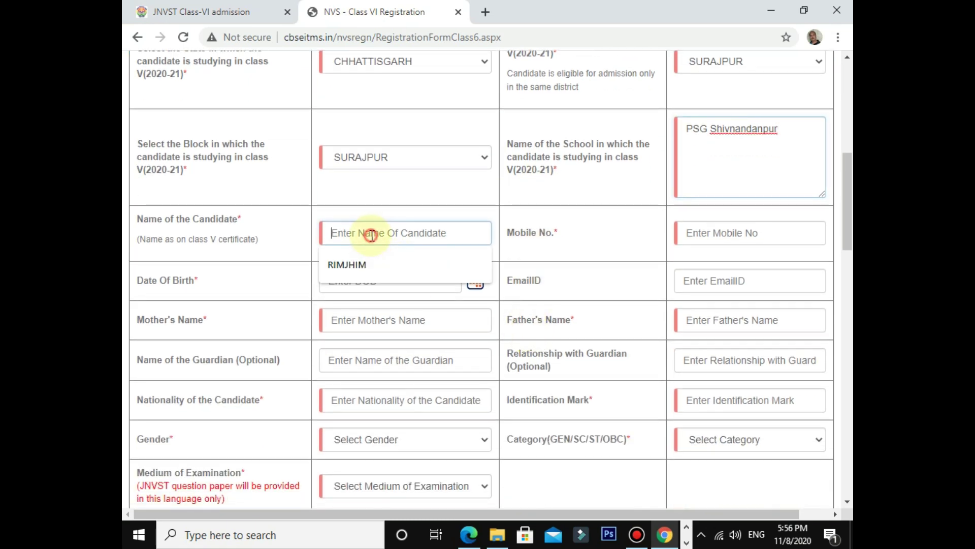
{"action": "left_click", "coordinate": [379, 270]}
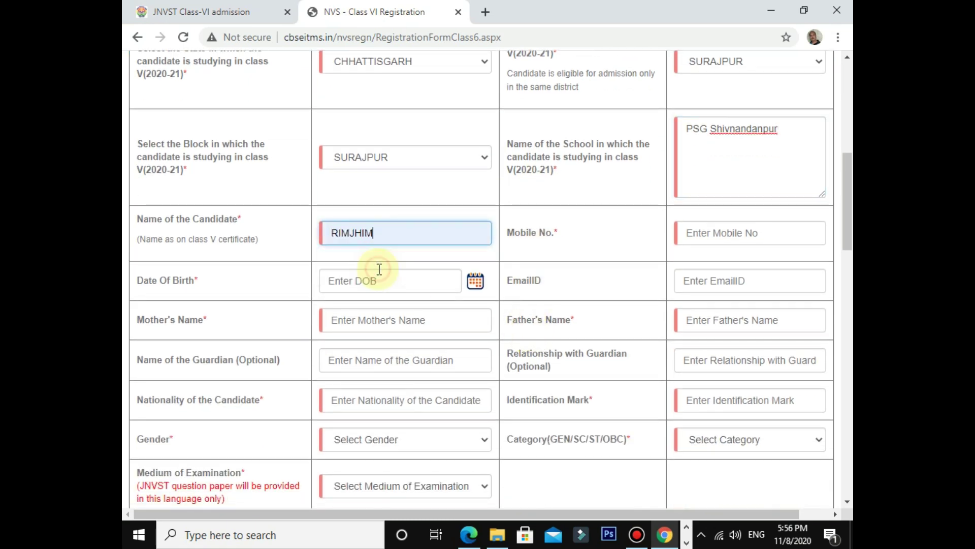
{"action": "left_click", "coordinate": [683, 232]}
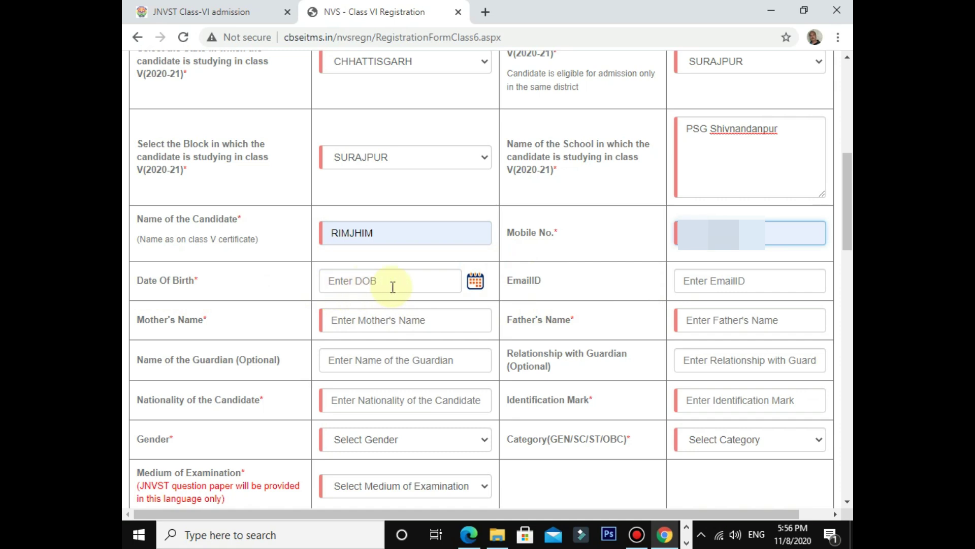
{"action": "left_click", "coordinate": [437, 286]}
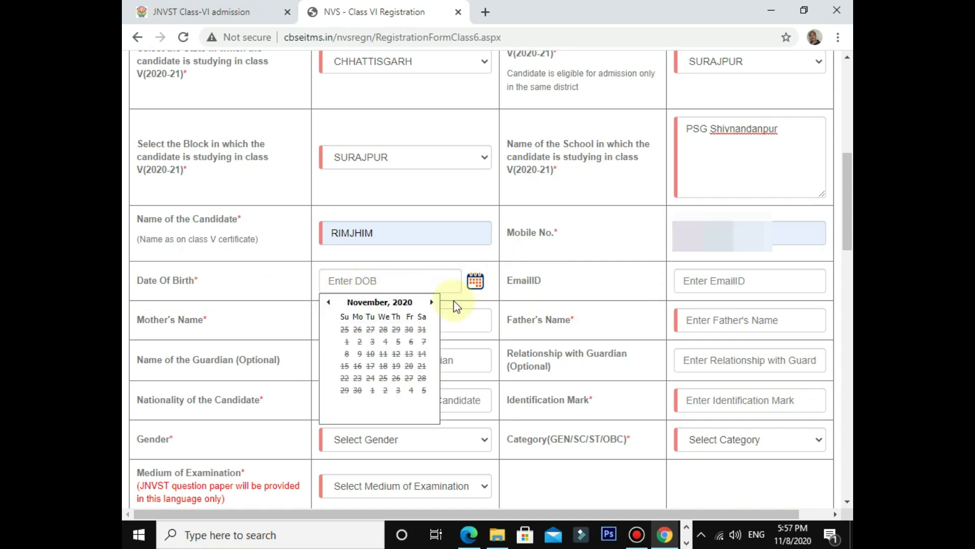
{"action": "left_click", "coordinate": [409, 304]}
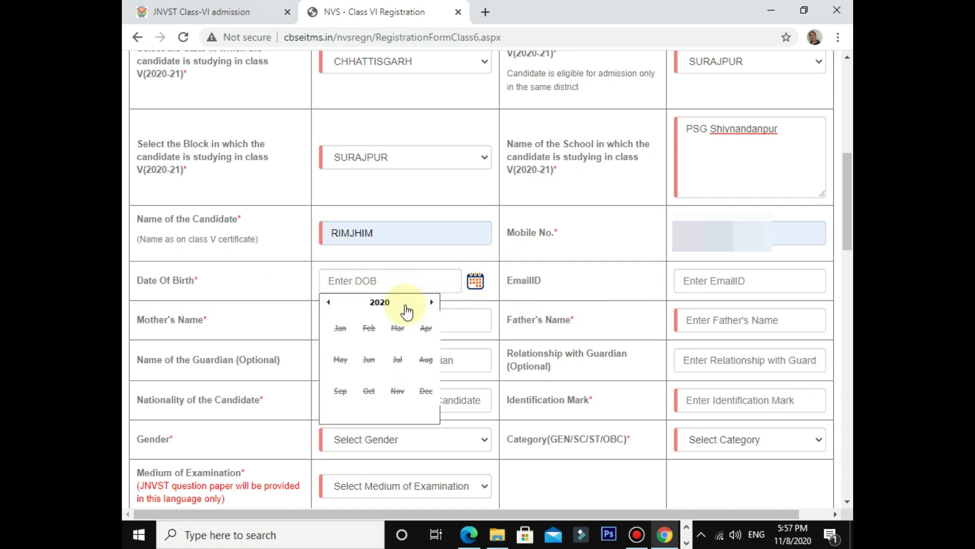
{"action": "left_click", "coordinate": [388, 309]}
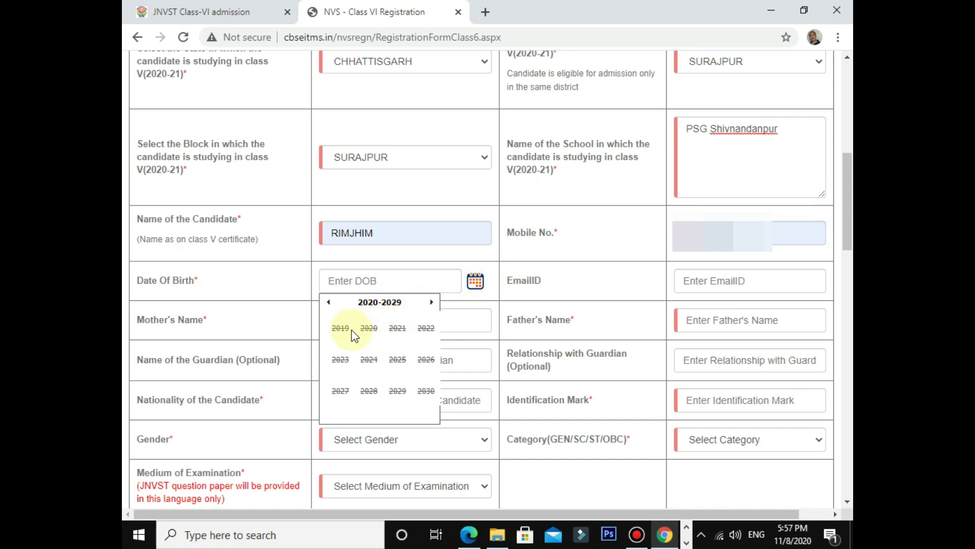
{"action": "left_click", "coordinate": [329, 303]}
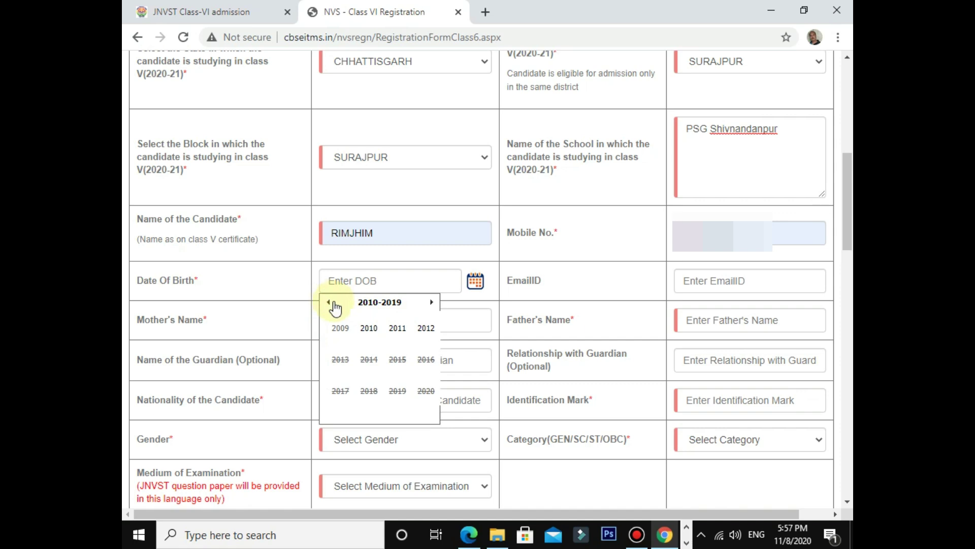
{"action": "left_click", "coordinate": [348, 333]}
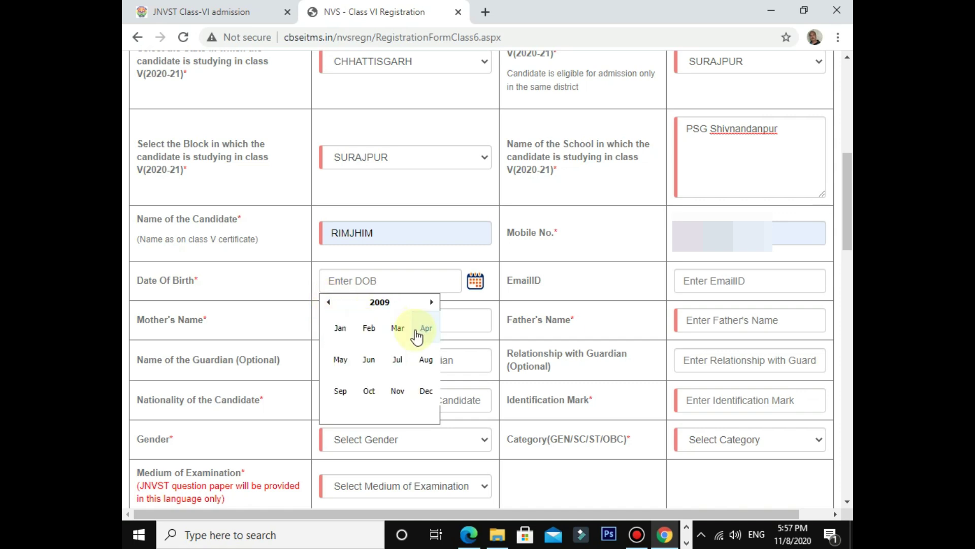
{"action": "left_click", "coordinate": [369, 394]}
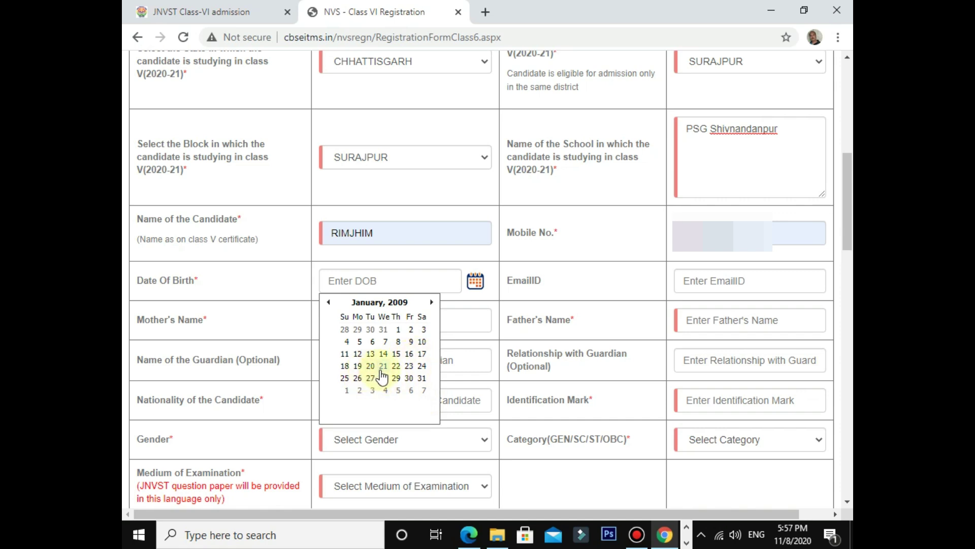
{"action": "left_click", "coordinate": [397, 366]}
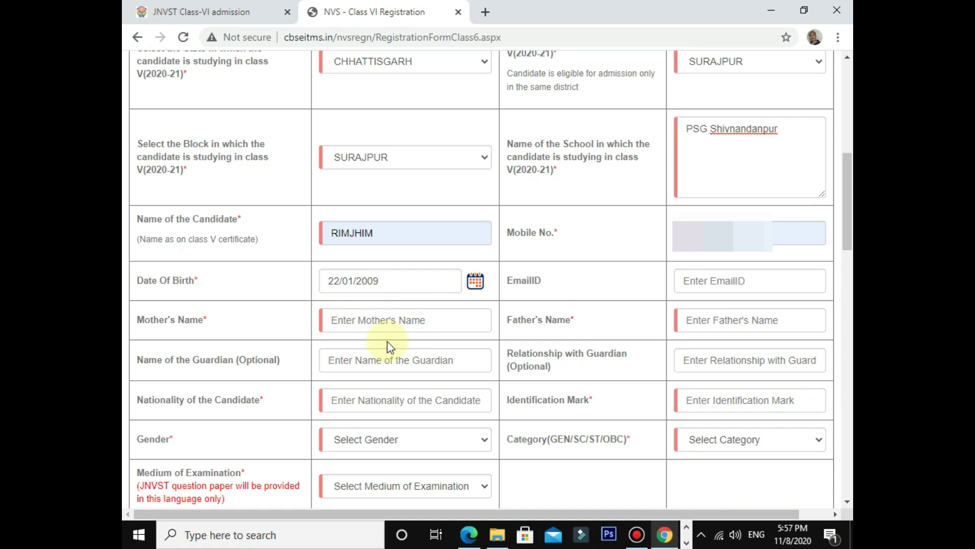
Step: Paste the saved e-mail ID and type the mother's and father's names
{"action": "left_click", "coordinate": [597, 274]}
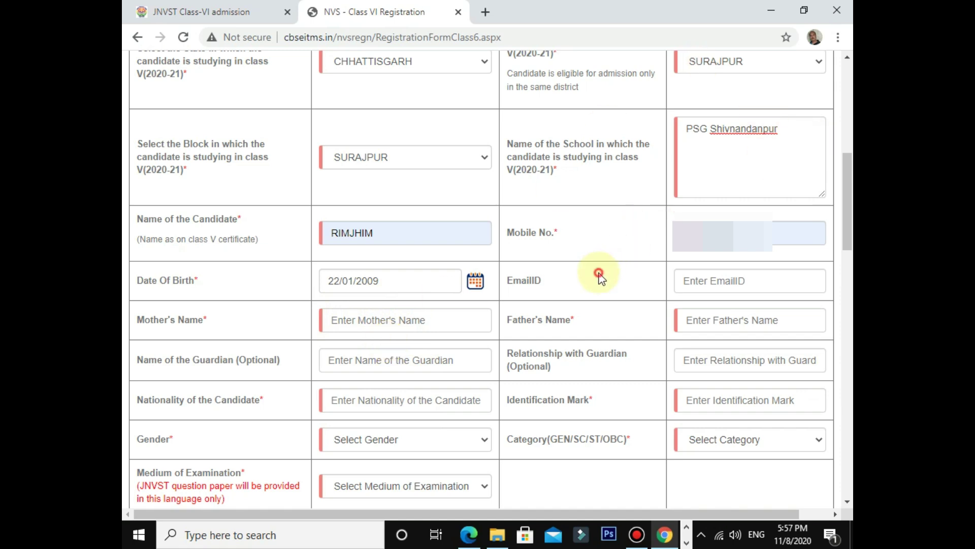
{"action": "key", "text": "ctrl+v"}
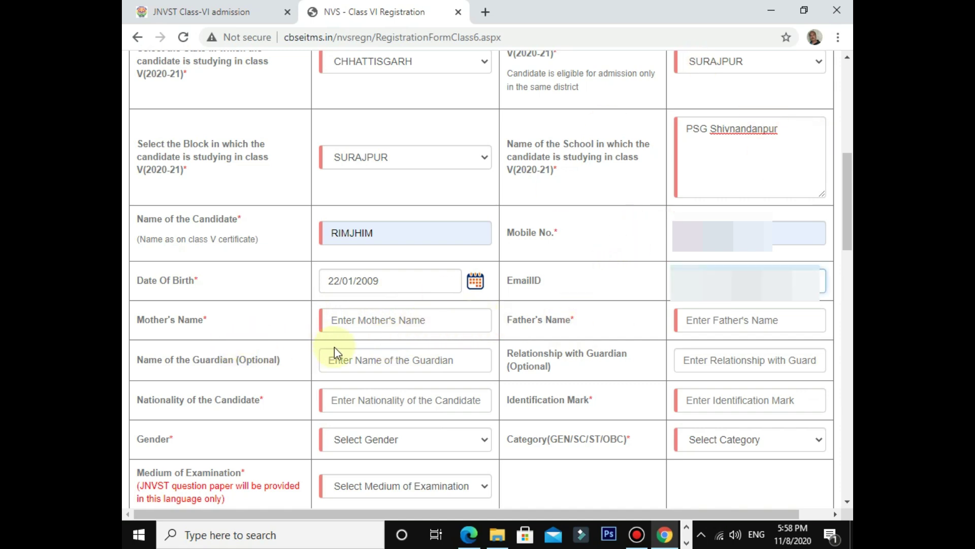
{"action": "left_click", "coordinate": [410, 318]}
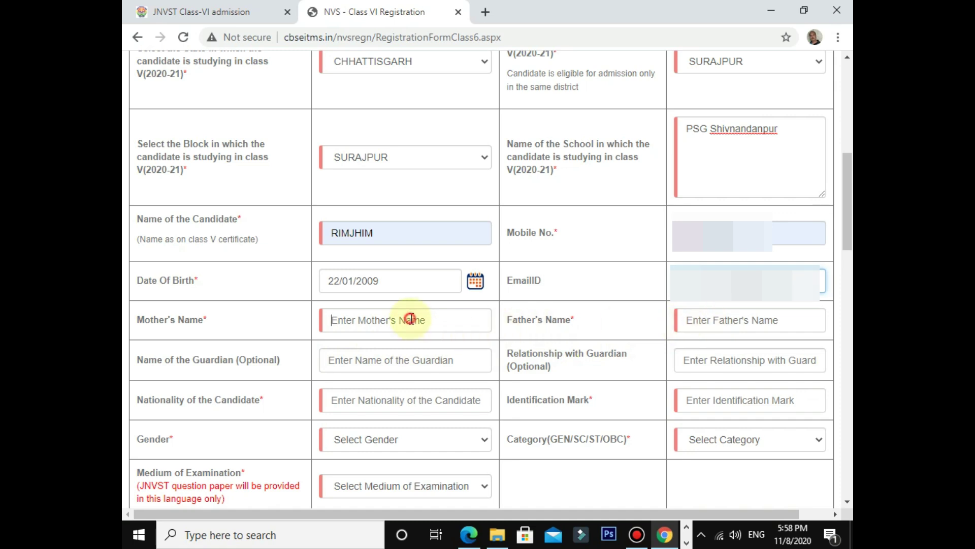
{"action": "type", "text": "shobha"}
{"action": "left_click", "coordinate": [762, 321]}
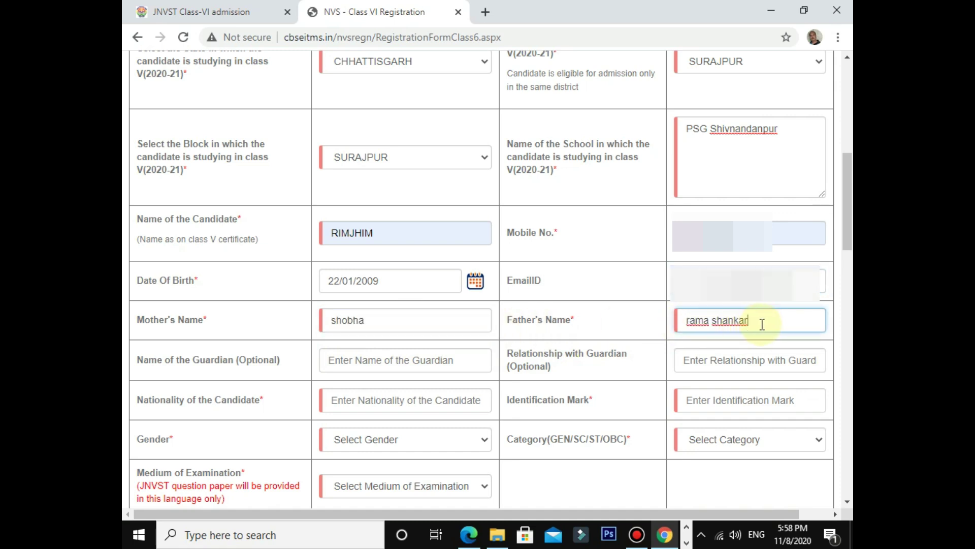
Step: Retype the parents' names in capital letters
{"action": "key", "text": "BackSpace"}
{"action": "key", "text": "BackSpace"}
{"action": "key", "text": "BackSpace"}
{"action": "key", "text": "BackSpace"}
{"action": "key", "text": "BackSpace"}
{"action": "key", "text": "BackSpace"}
{"action": "key", "text": "BackSpace"}
{"action": "key", "text": "BackSpace"}
{"action": "key", "text": "BackSpace"}
{"action": "key", "text": "BackSpace"}
{"action": "key", "text": "BackSpace"}
{"action": "key", "text": "BackSpace"}
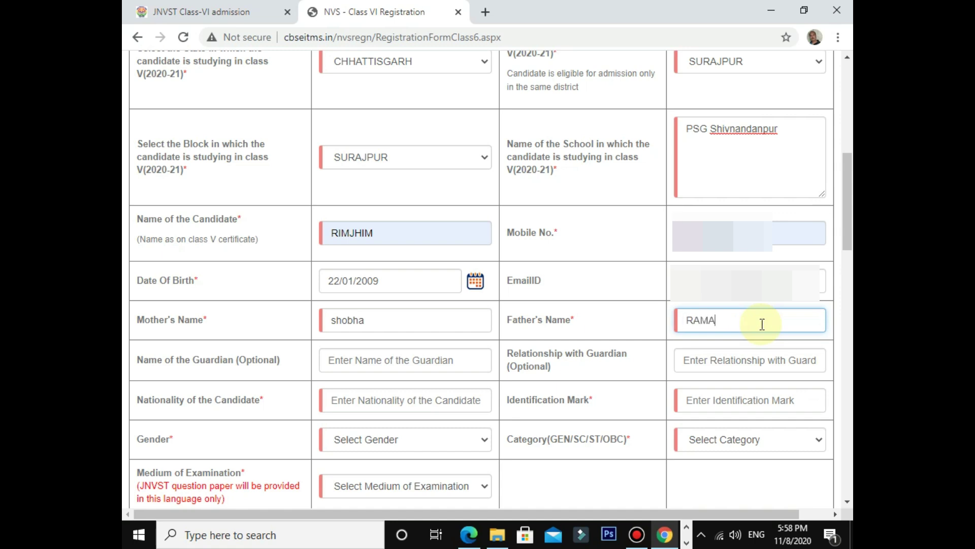
{"action": "left_click", "coordinate": [432, 319]}
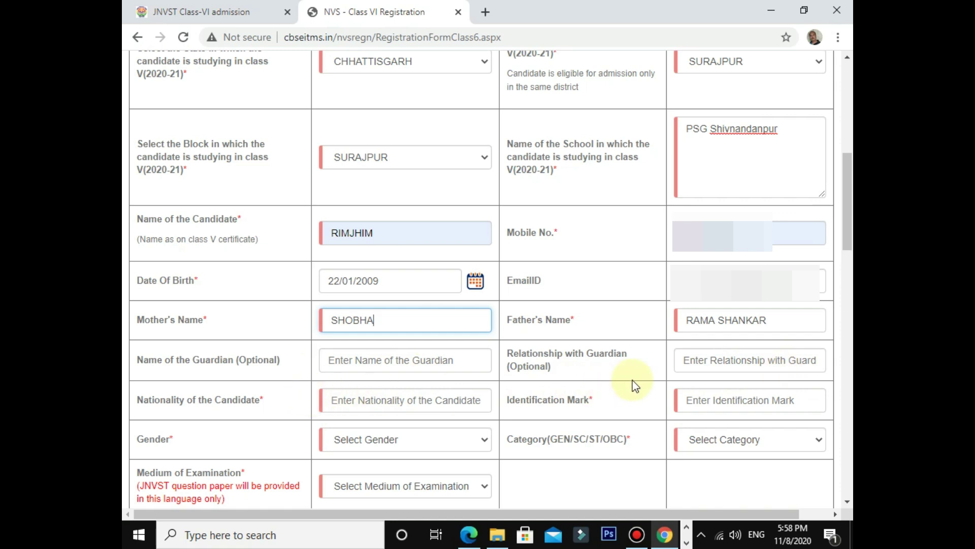
{"action": "scroll", "coordinate": [242, 444], "scroll_direction": "down", "scroll_amount": 1}
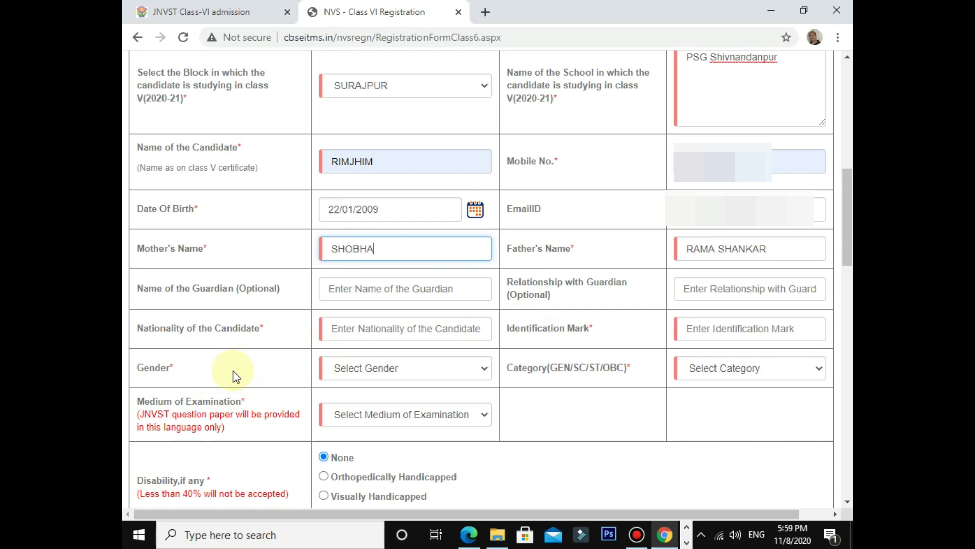
{"action": "left_click", "coordinate": [362, 327]}
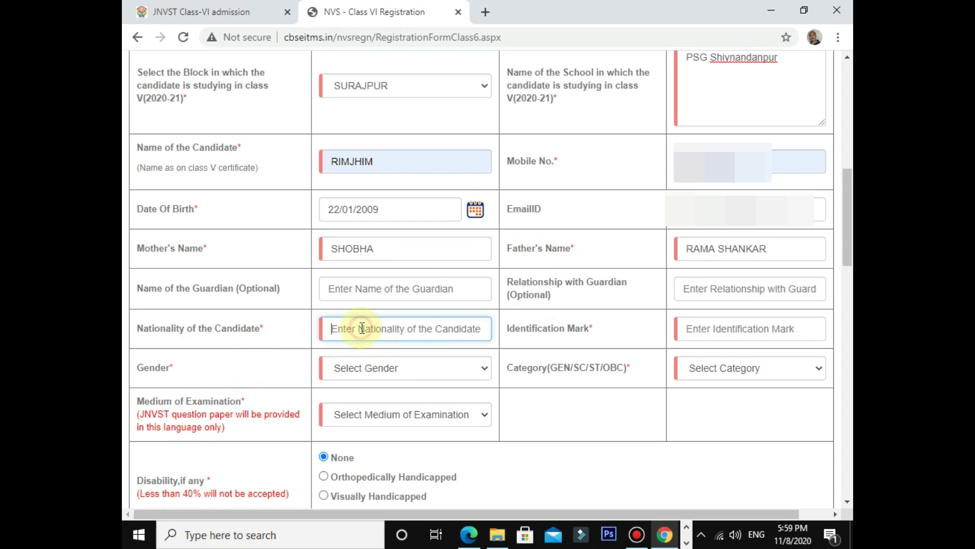
Step: Enter nationality INDIAN and identification mark CUT MARKS OF LEFT EYE
{"action": "type", "text": "INDIAN"}
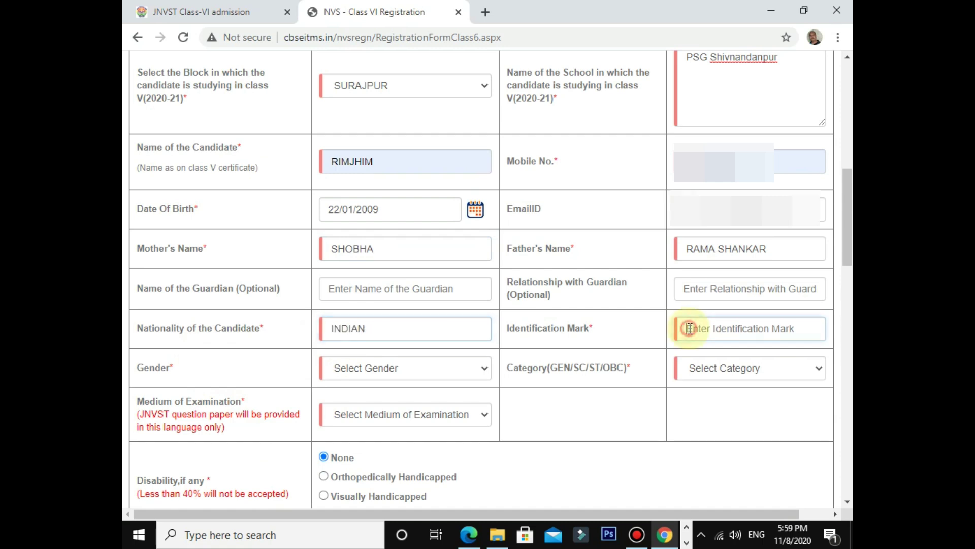
{"action": "left_click", "coordinate": [690, 329]}
{"action": "type", "text": "CUT MARKS OF LEFT EYE"}
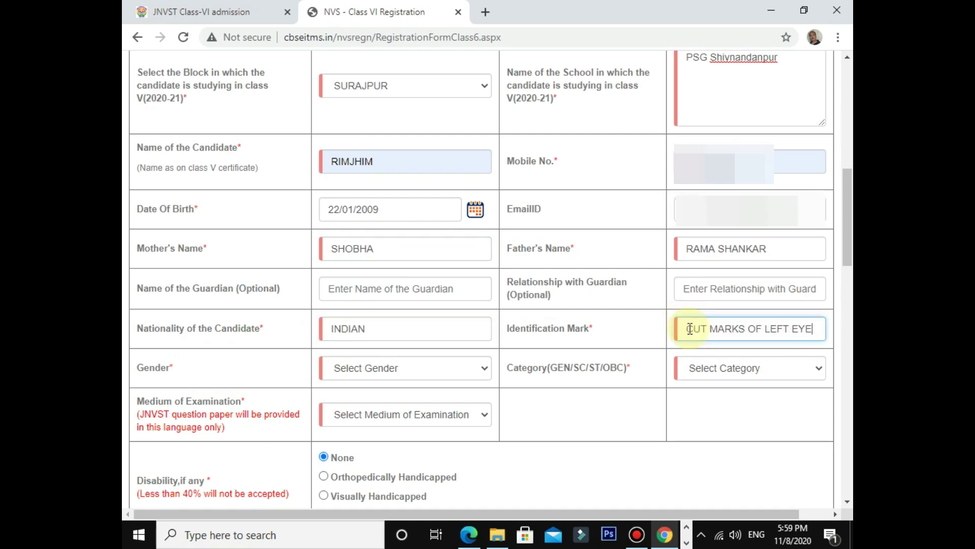
Step: Choose Female as gender, GEN as category, and Hindi as examination medium
{"action": "left_click", "coordinate": [491, 376]}
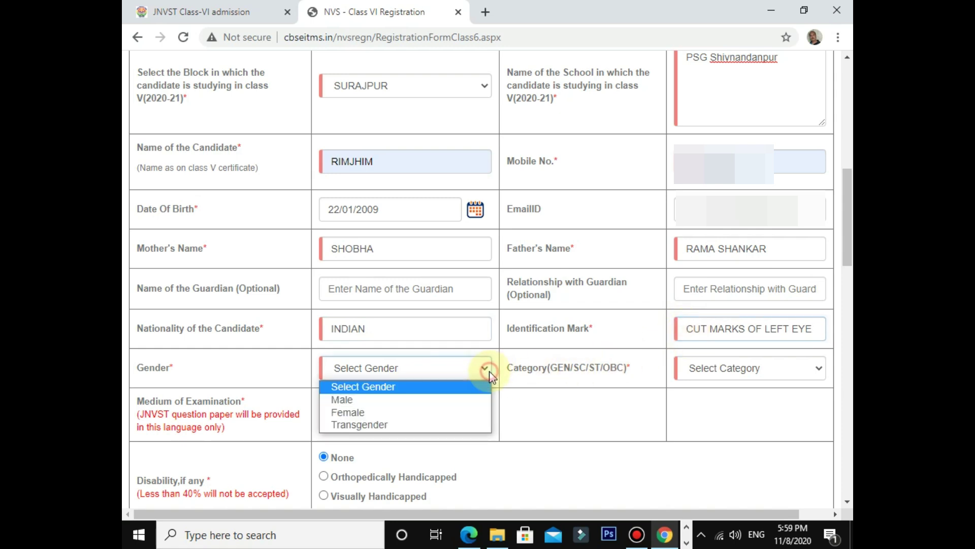
{"action": "left_click", "coordinate": [439, 411]}
{"action": "left_click", "coordinate": [798, 365]}
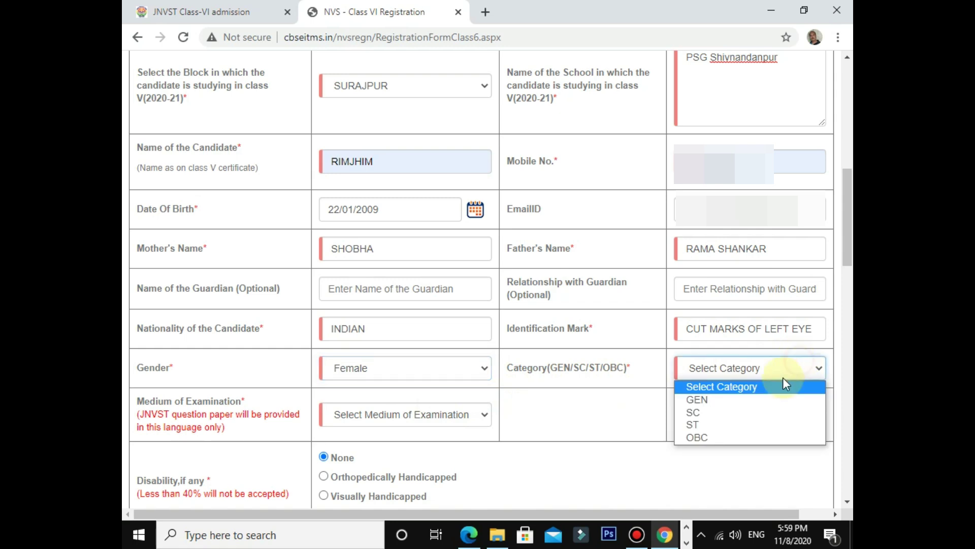
{"action": "left_click", "coordinate": [754, 401]}
{"action": "scroll", "coordinate": [471, 434], "scroll_direction": "down", "scroll_amount": 1}
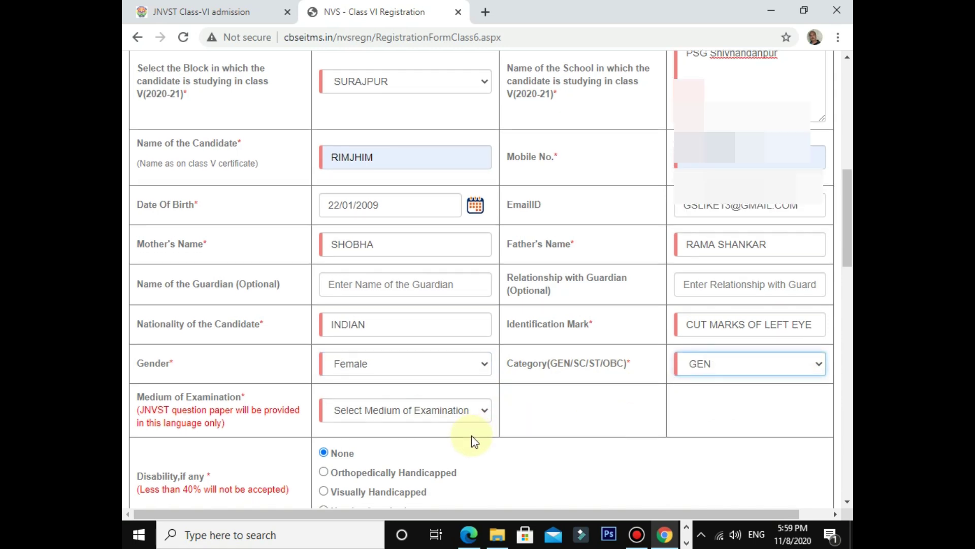
{"action": "left_click", "coordinate": [477, 343]}
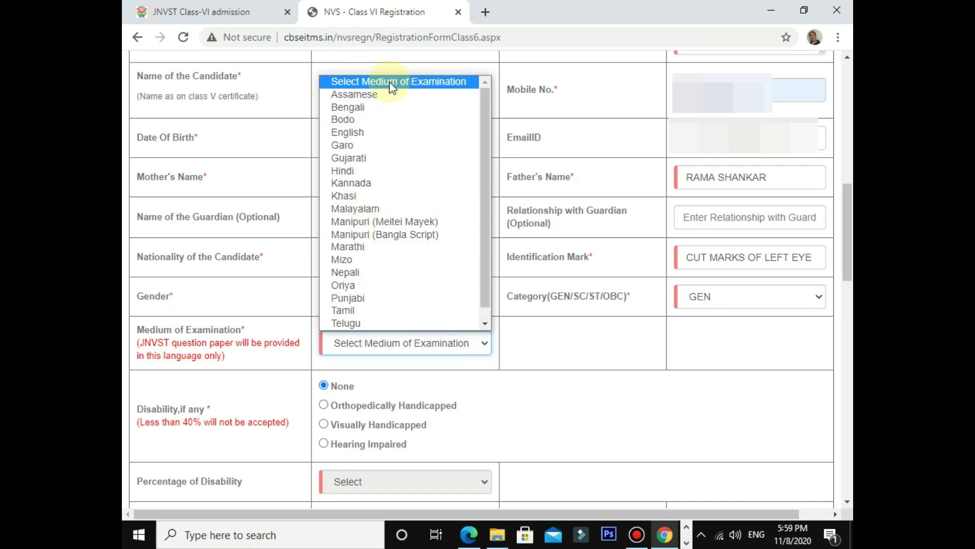
{"action": "left_click", "coordinate": [350, 171]}
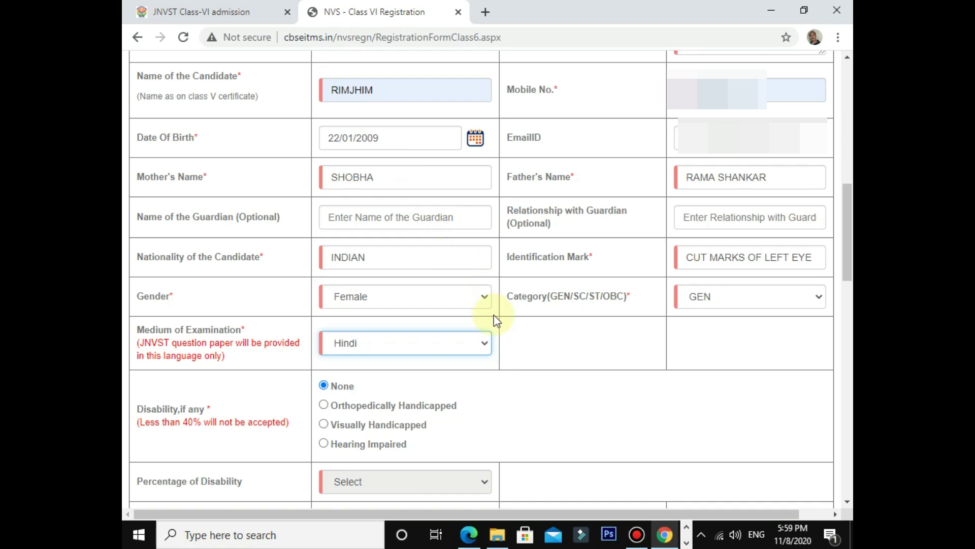
{"action": "scroll", "coordinate": [496, 320], "scroll_direction": "down", "scroll_amount": 3}
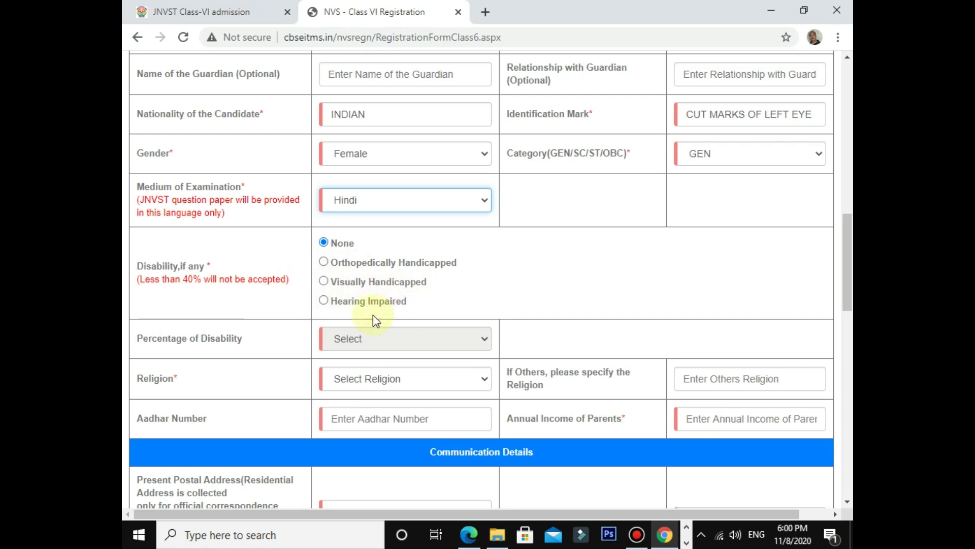
Step: Set disability to None, reverting a Visually Handicapped pick, and religion to Hinduism
{"action": "left_click", "coordinate": [324, 243]}
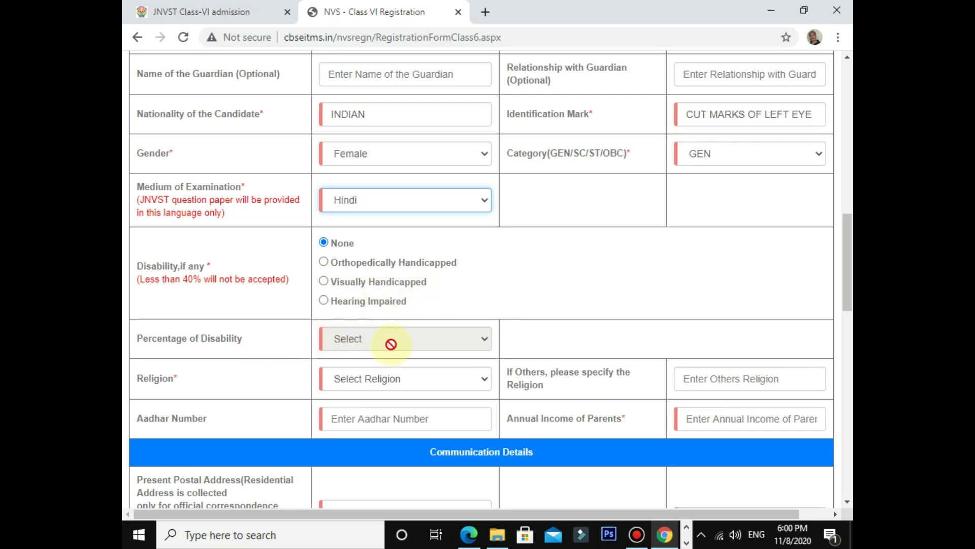
{"action": "left_click", "coordinate": [324, 281]}
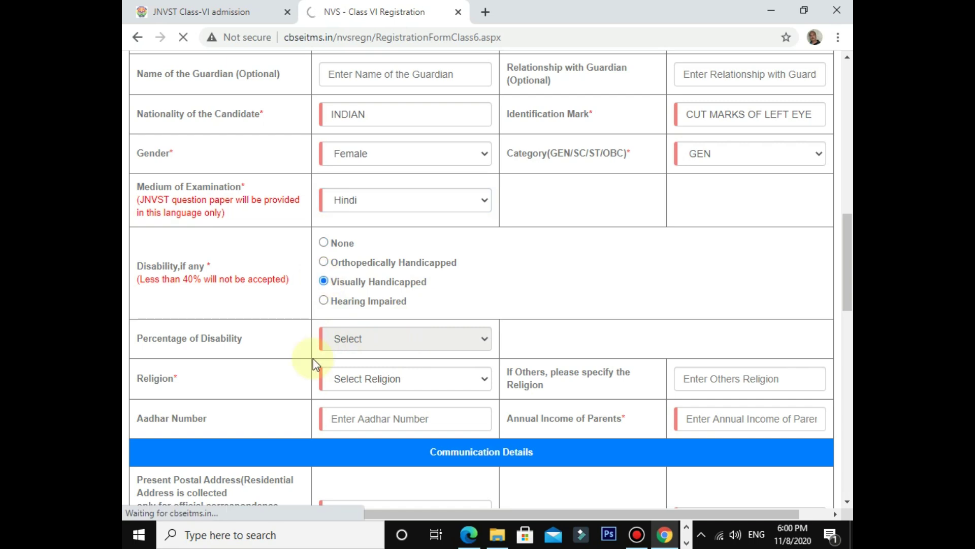
{"action": "left_click", "coordinate": [324, 243]}
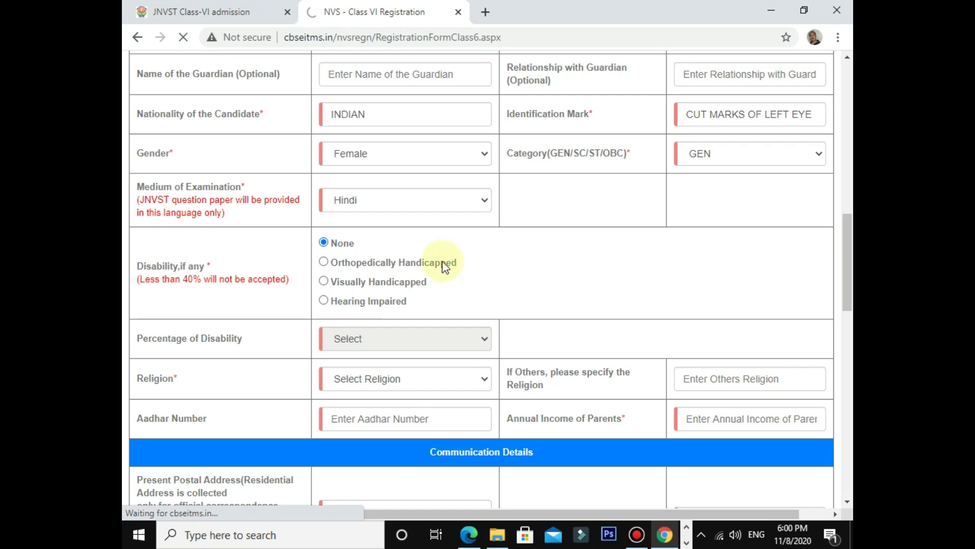
{"action": "scroll", "coordinate": [429, 321], "scroll_direction": "down", "scroll_amount": 3}
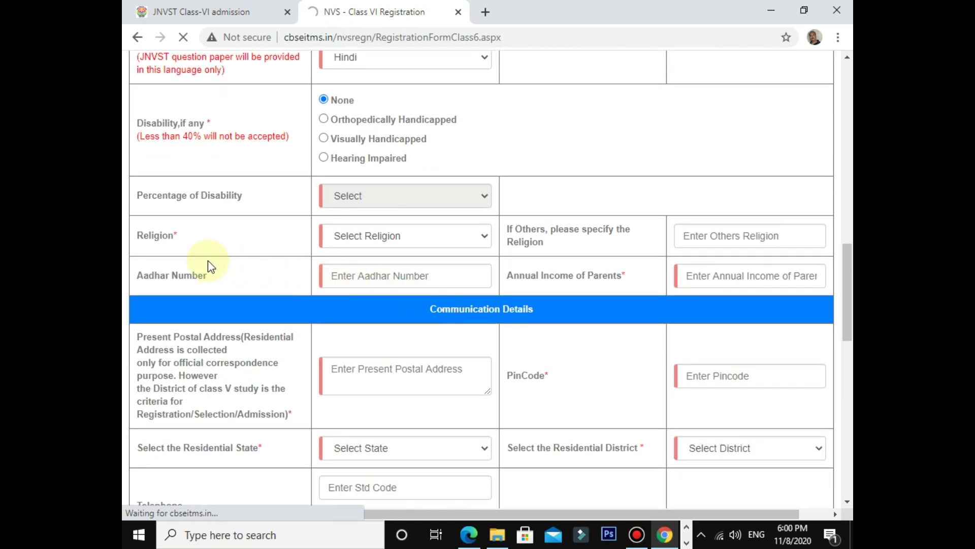
{"action": "left_click", "coordinate": [484, 234]}
{"action": "left_click", "coordinate": [425, 265]}
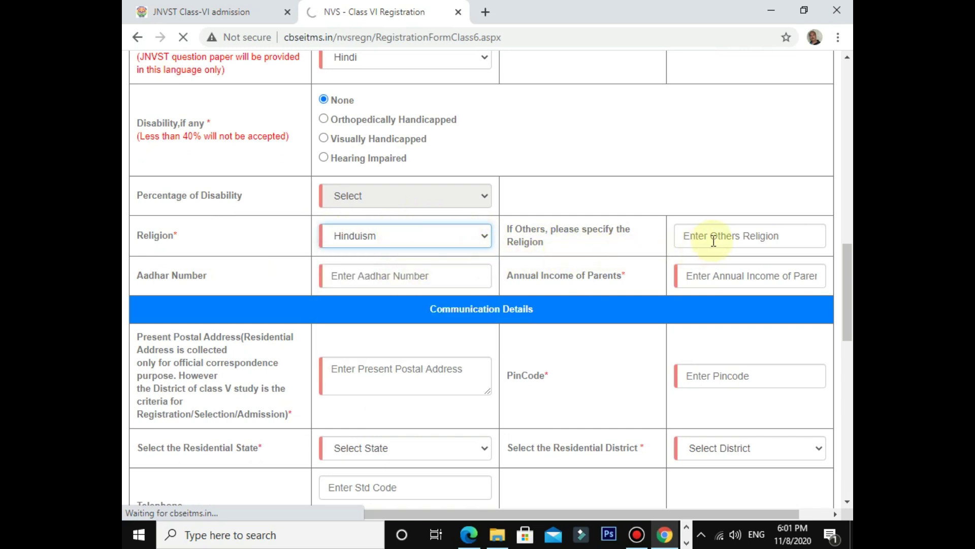
{"action": "left_click", "coordinate": [414, 275]}
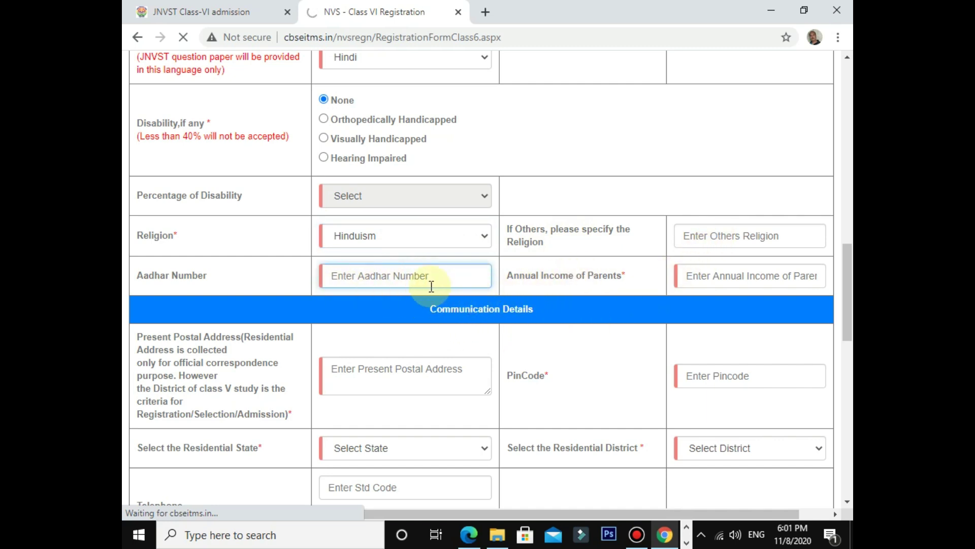
Step: Paste the Aadhar number and pick 80000 from autofill as annual parental income
{"action": "key", "text": "ctrl+v"}
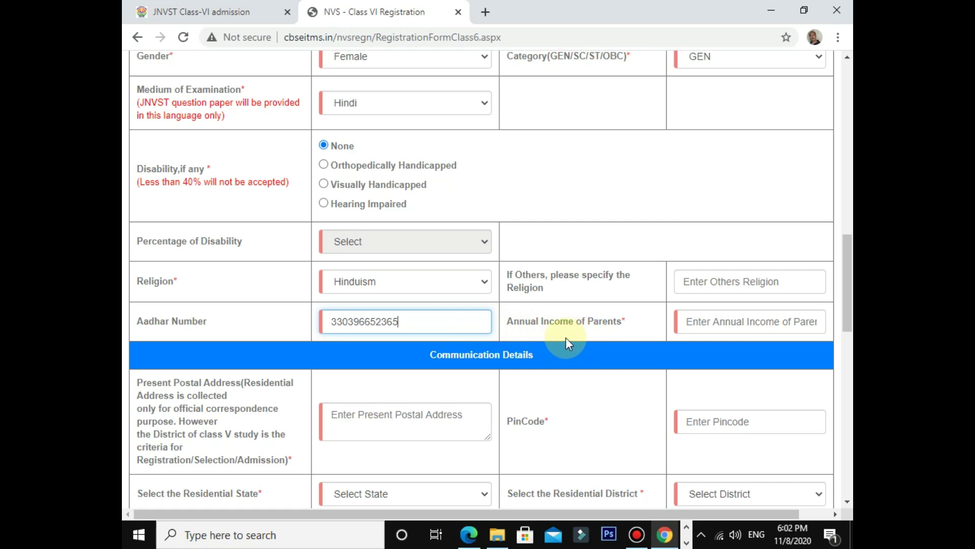
{"action": "left_click", "coordinate": [703, 321]}
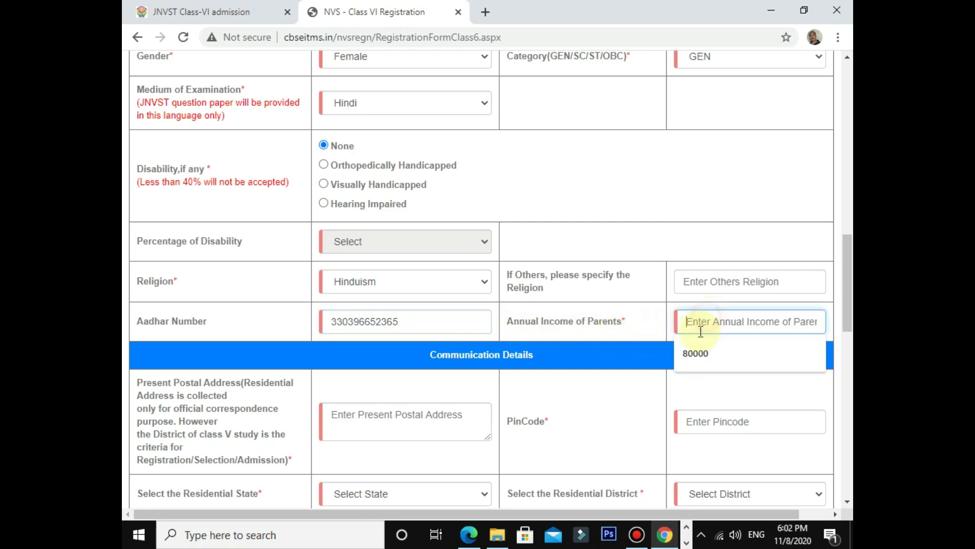
{"action": "left_click", "coordinate": [696, 355]}
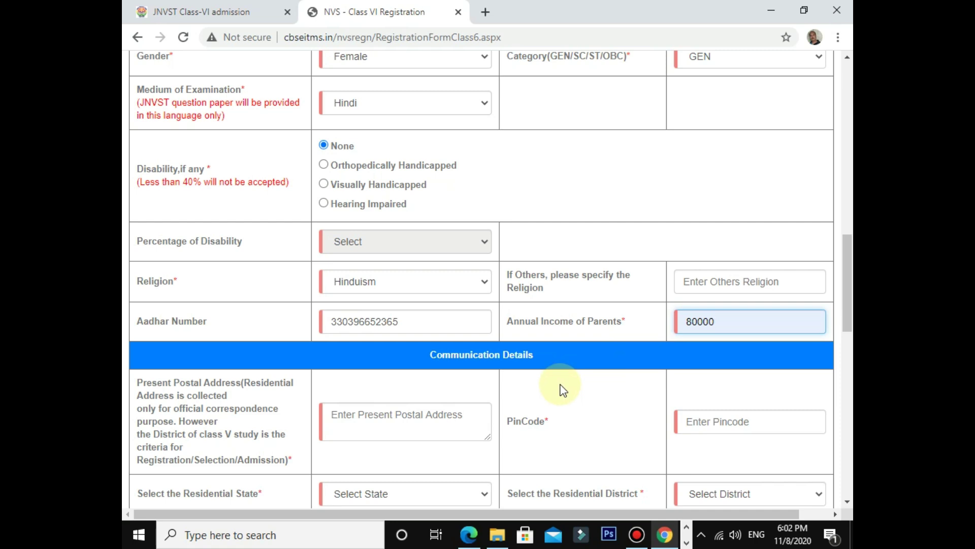
{"action": "scroll", "coordinate": [580, 325], "scroll_direction": "down", "scroll_amount": 4}
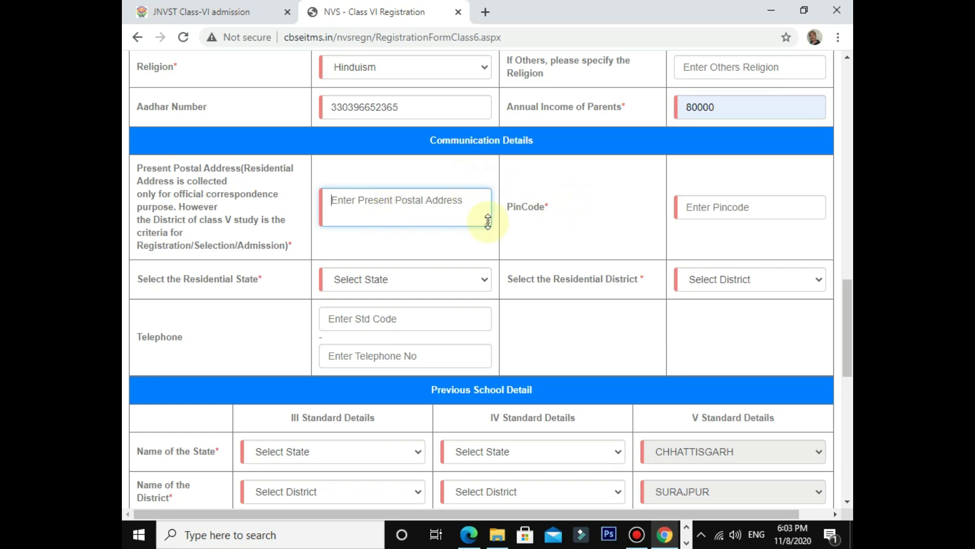
Step: Type the present postal address, autofill the PIN code, and choose CHHATTISGARH as residential state
{"action": "type", "text": "MIN"}
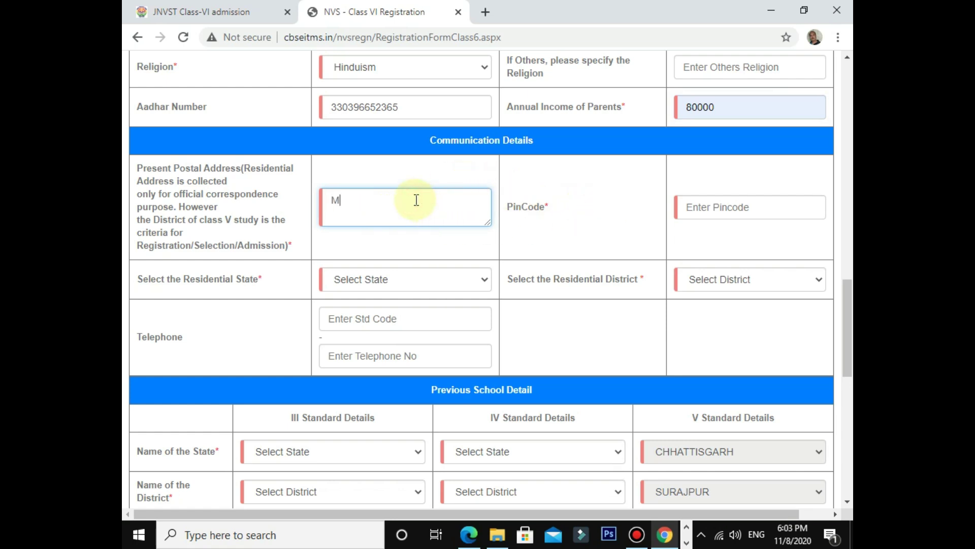
{"action": "key", "text": "BackSpace"}
{"action": "key", "text": "BackSpace"}
{"action": "key", "text": "BackSpace"}
{"action": "type", "text": "BISHRAMPUR"}
{"action": "left_click", "coordinate": [687, 203]}
{"action": "left_click", "coordinate": [746, 235]}
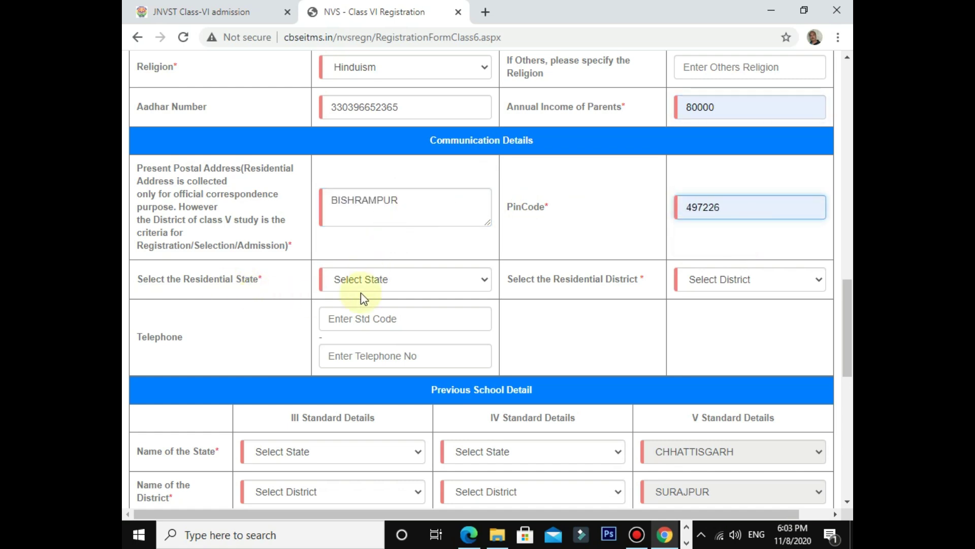
{"action": "left_click", "coordinate": [365, 280]}
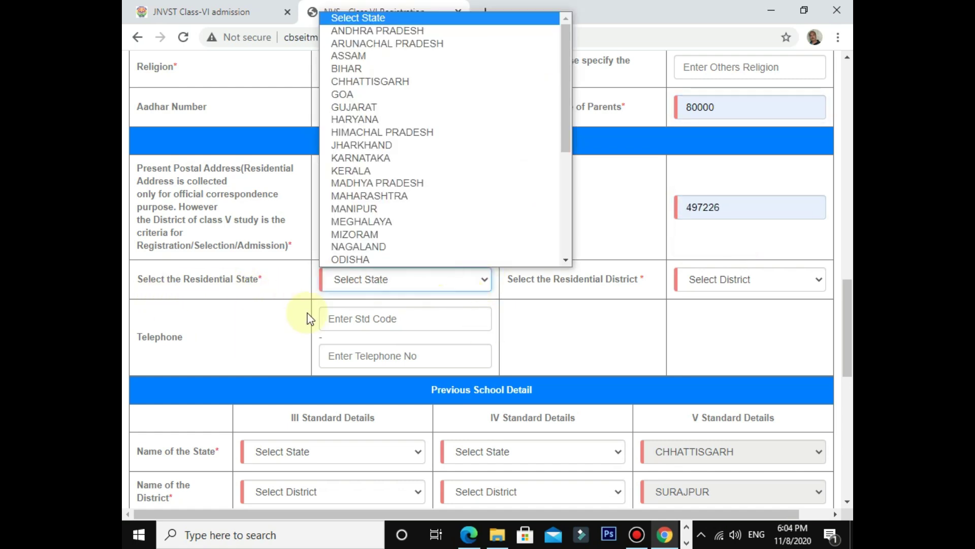
{"action": "left_click", "coordinate": [392, 78]}
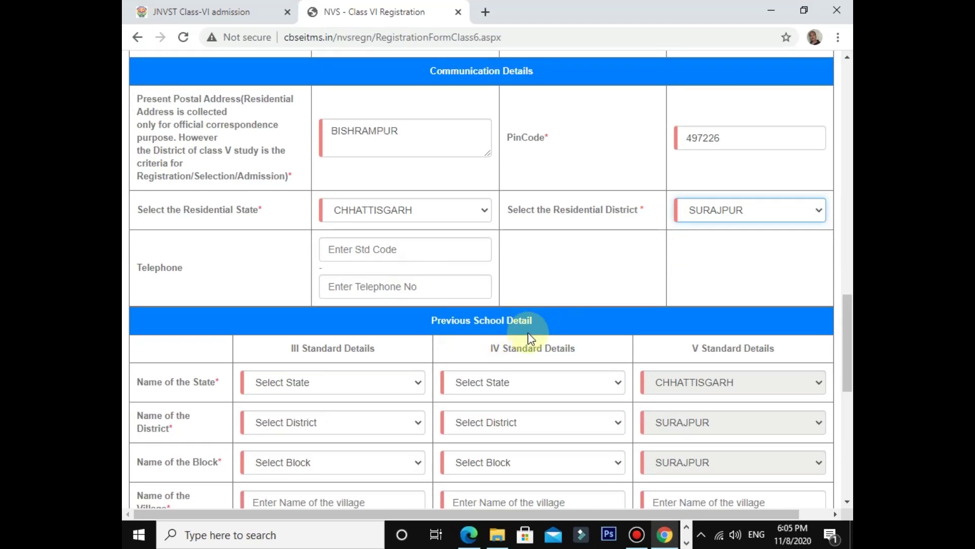
Step: Scroll down the form past the completed class III–V previous school details
{"action": "scroll", "coordinate": [528, 332], "scroll_direction": "down", "scroll_amount": 4}
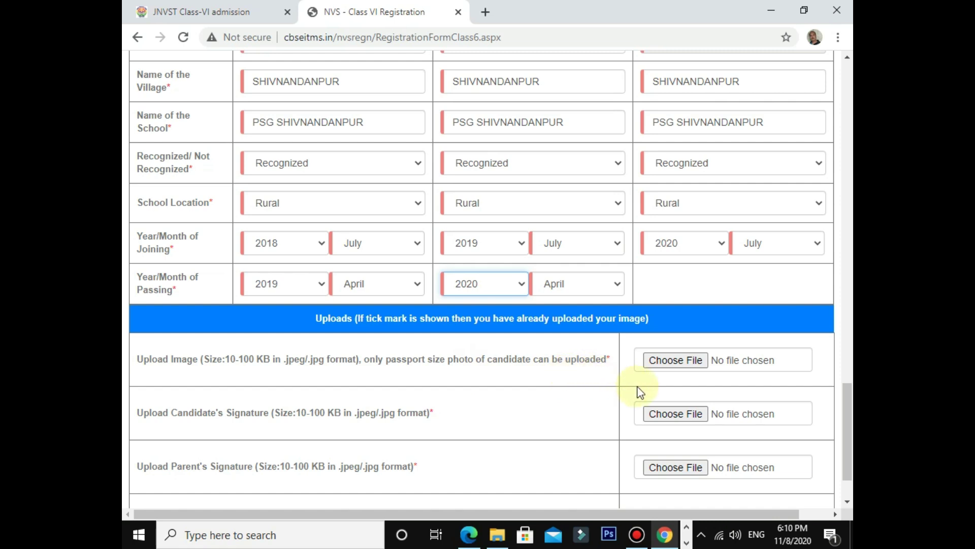
Step: Upload the candidate's passport-size photo from the E:\navodaya folder
{"action": "left_click", "coordinate": [680, 359]}
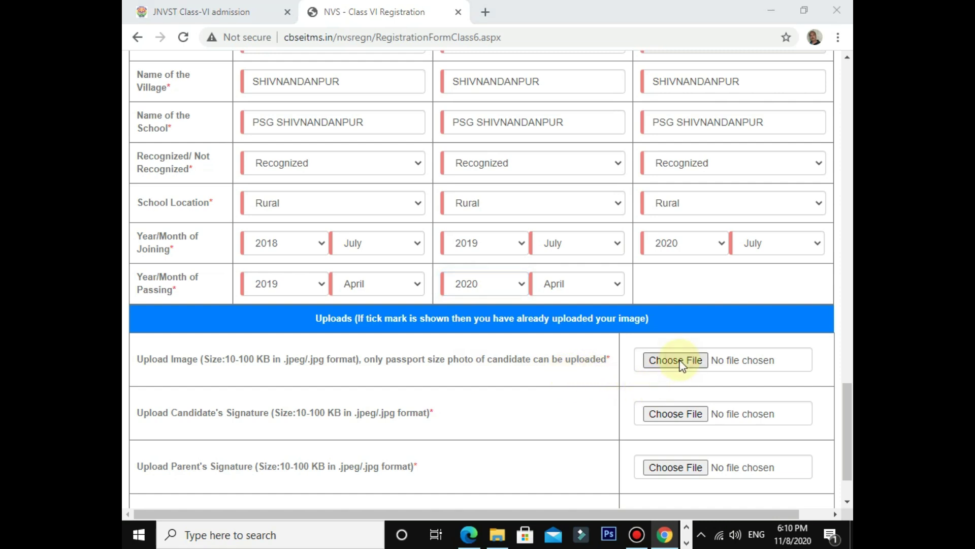
{"action": "scroll", "coordinate": [333, 218], "scroll_direction": "down", "scroll_amount": 6}
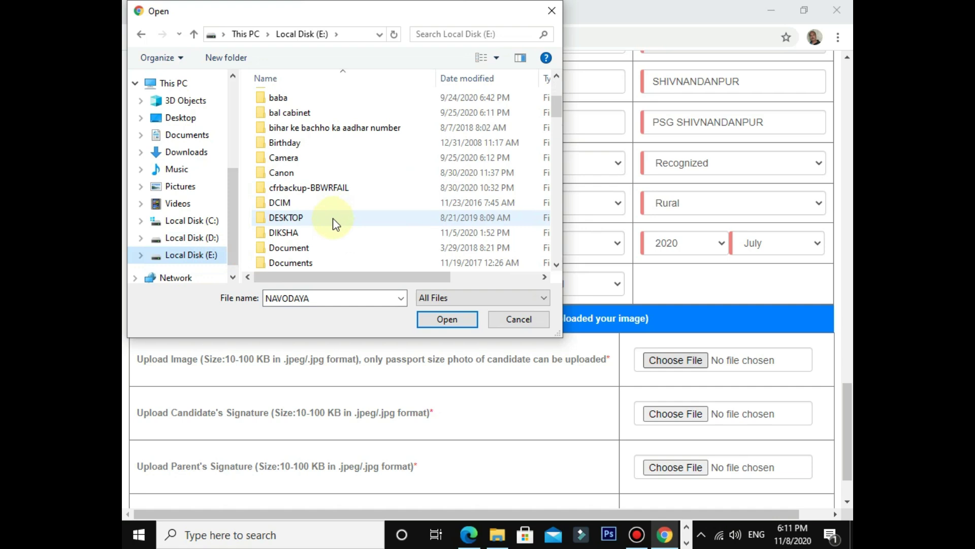
{"action": "scroll", "coordinate": [325, 251], "scroll_direction": "down", "scroll_amount": 3}
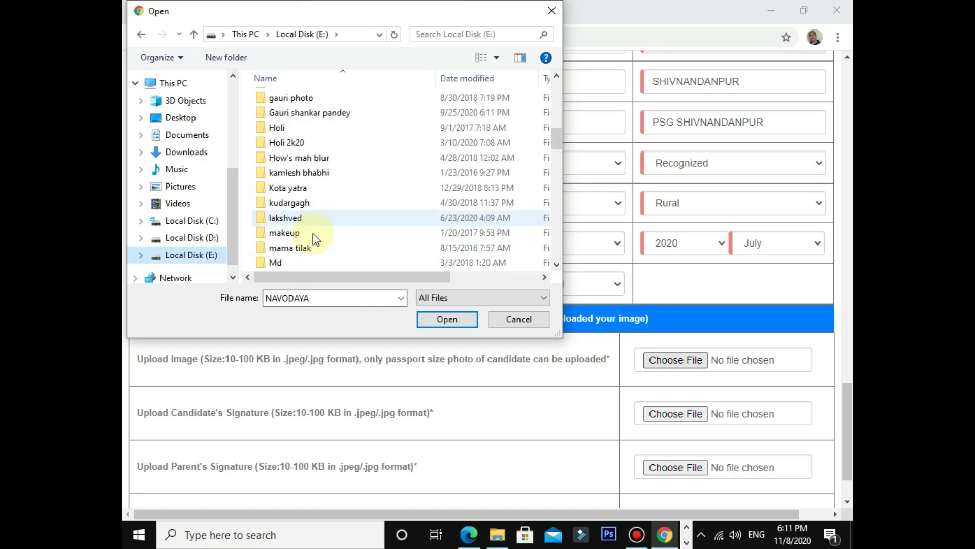
{"action": "scroll", "coordinate": [300, 209], "scroll_direction": "up", "scroll_amount": 1}
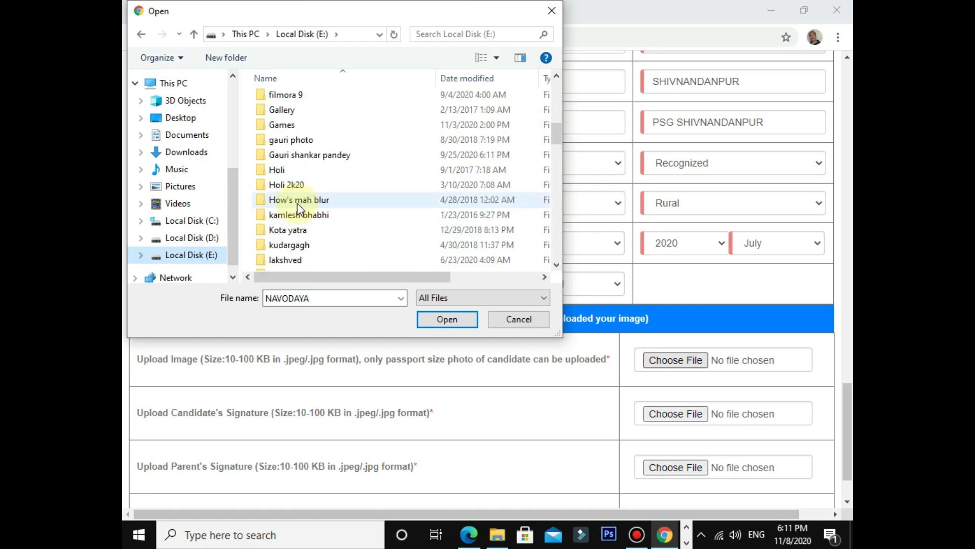
{"action": "scroll", "coordinate": [298, 206], "scroll_direction": "up", "scroll_amount": 1}
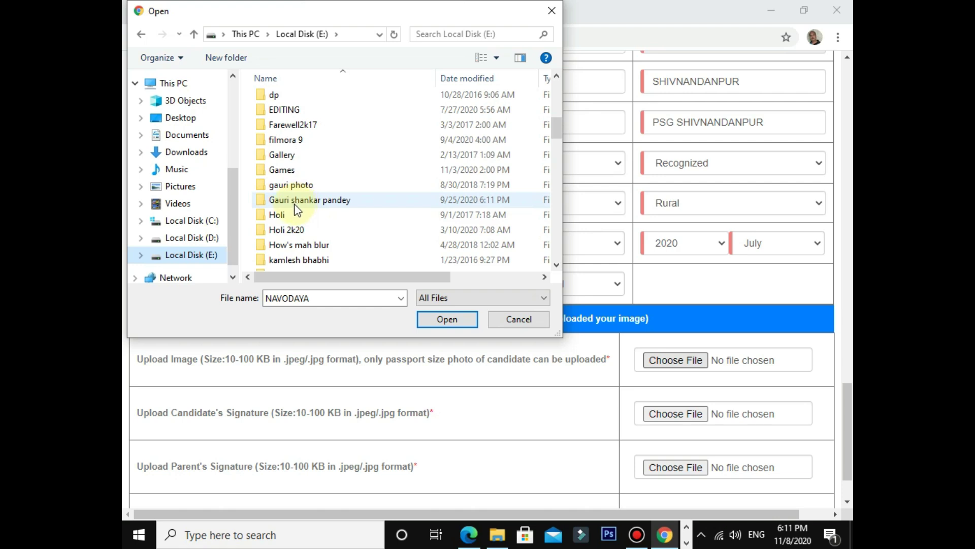
{"action": "scroll", "coordinate": [297, 210], "scroll_direction": "down", "scroll_amount": 2}
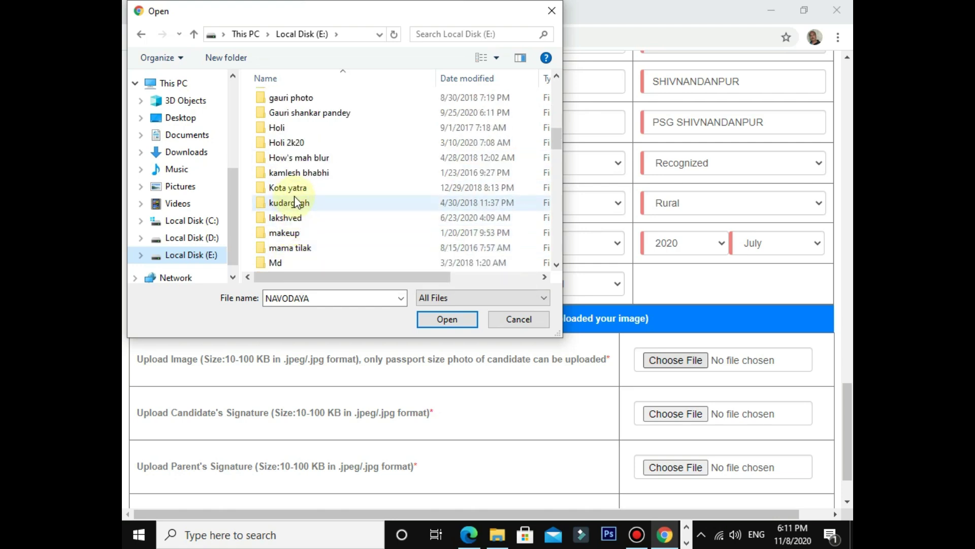
{"action": "scroll", "coordinate": [297, 218], "scroll_direction": "down", "scroll_amount": 2}
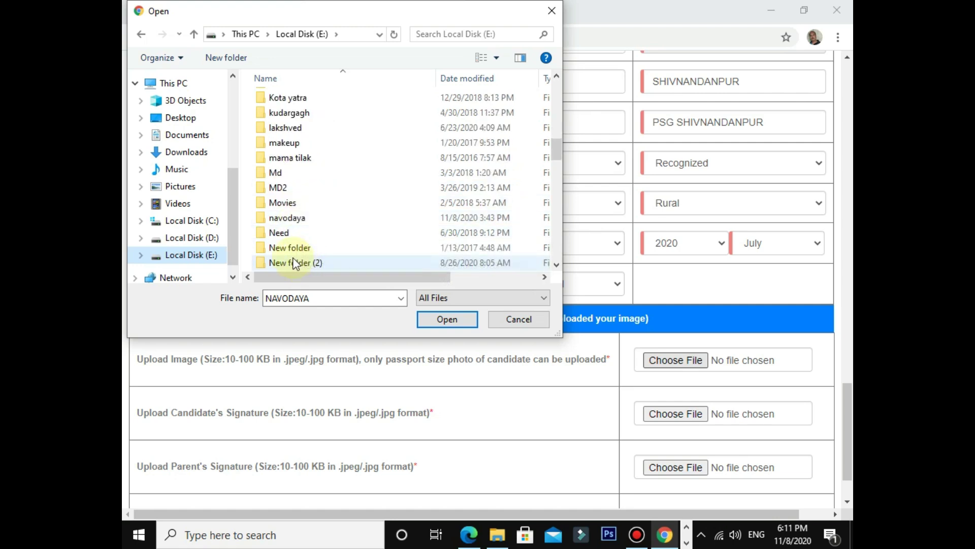
{"action": "left_click", "coordinate": [289, 220]}
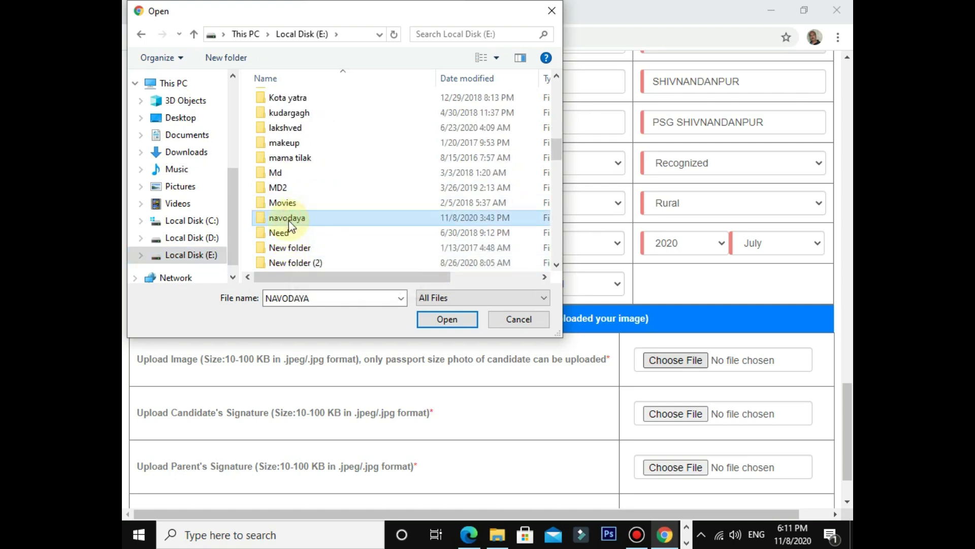
{"action": "double_click", "coordinate": [290, 219]}
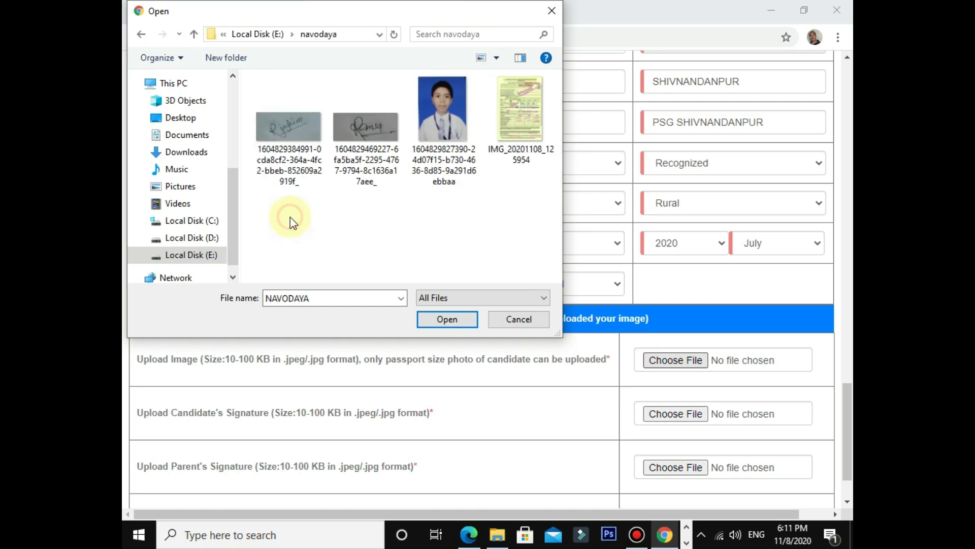
{"action": "left_click", "coordinate": [426, 122]}
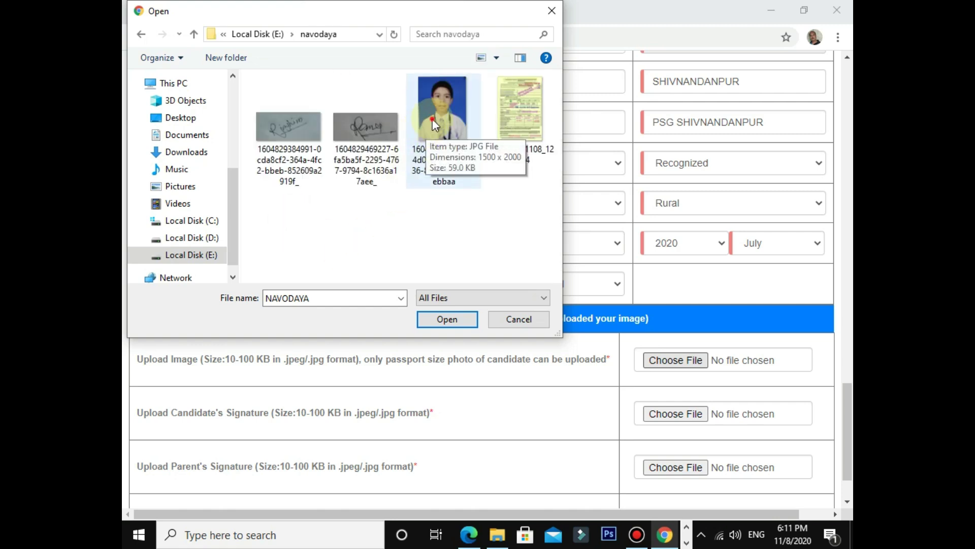
{"action": "left_click", "coordinate": [432, 118]}
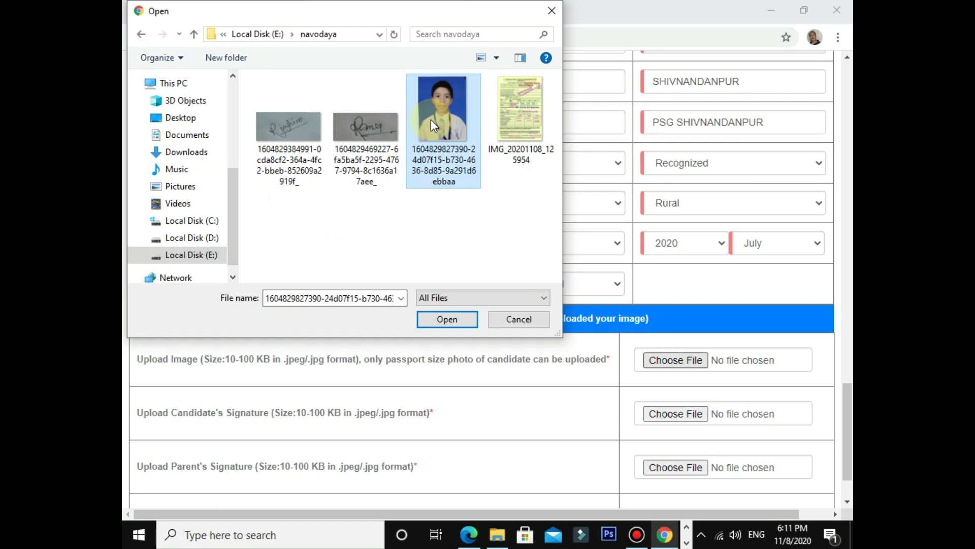
{"action": "left_click", "coordinate": [456, 315]}
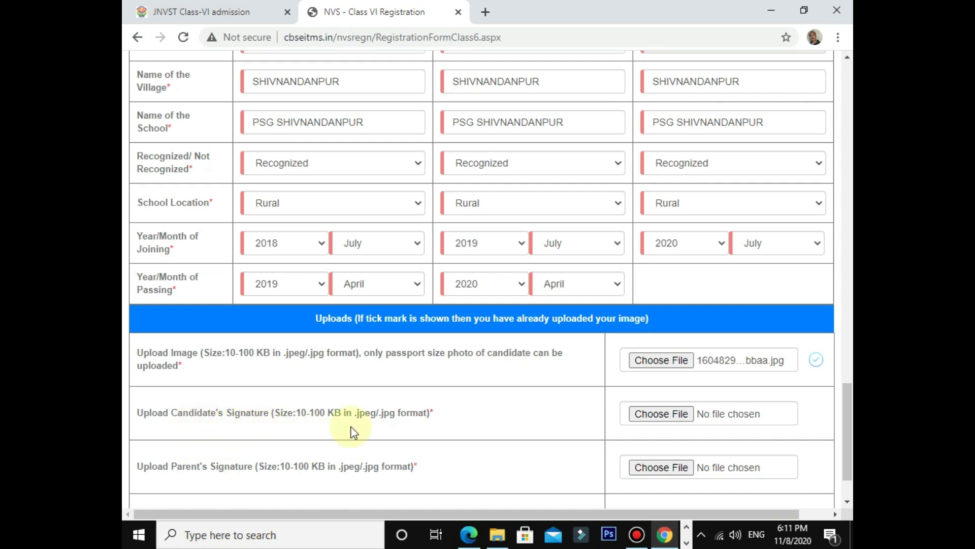
Step: Upload the candidate's signature image in the Candidate's Signature row
{"action": "left_click", "coordinate": [654, 415]}
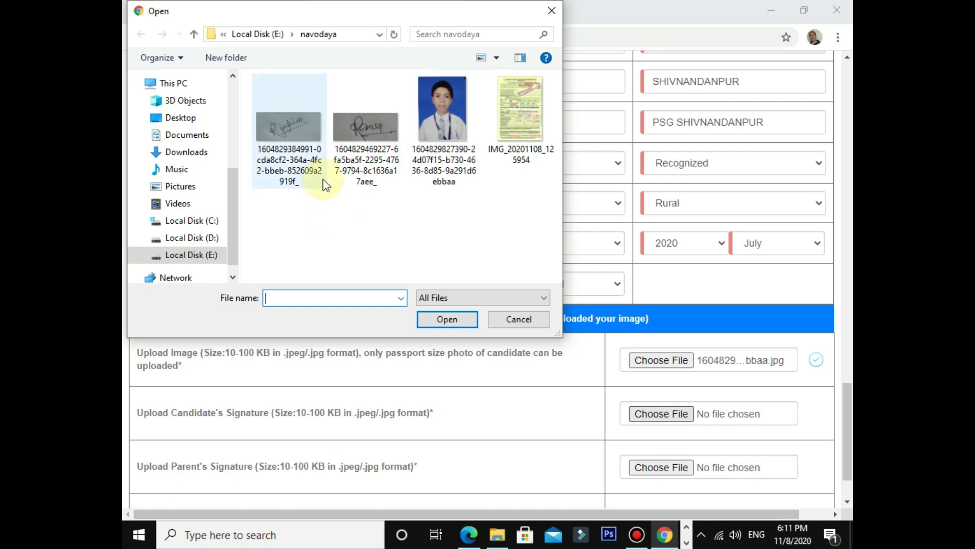
{"action": "left_click", "coordinate": [291, 121]}
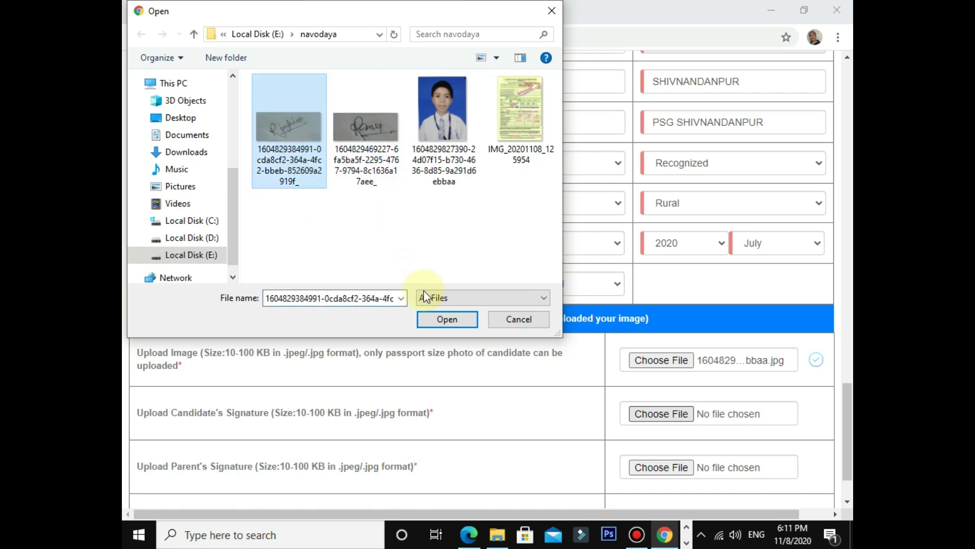
{"action": "left_click", "coordinate": [429, 318]}
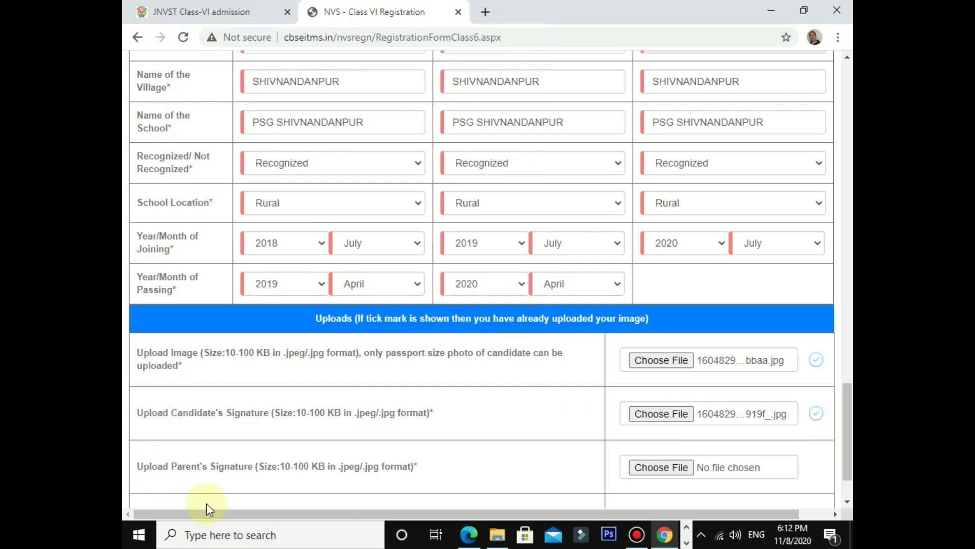
Step: Upload the parent's signature image in the Parent's Signature row
{"action": "scroll", "coordinate": [225, 496], "scroll_direction": "down", "scroll_amount": 1}
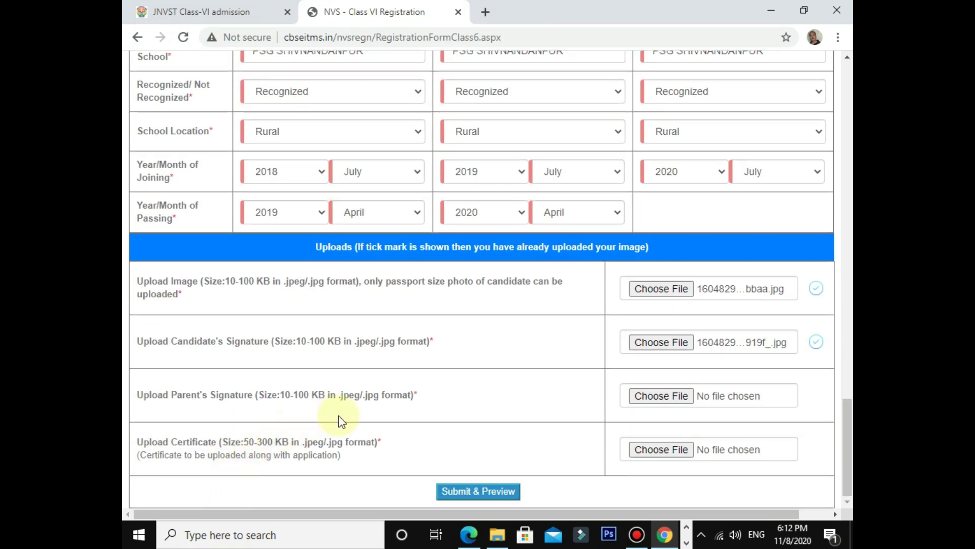
{"action": "left_click", "coordinate": [660, 401]}
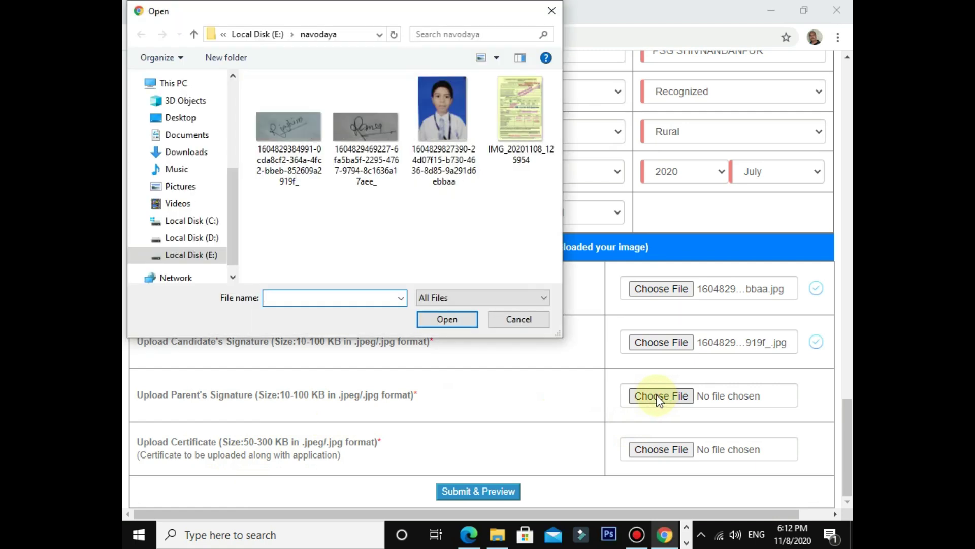
{"action": "left_click", "coordinate": [359, 134]}
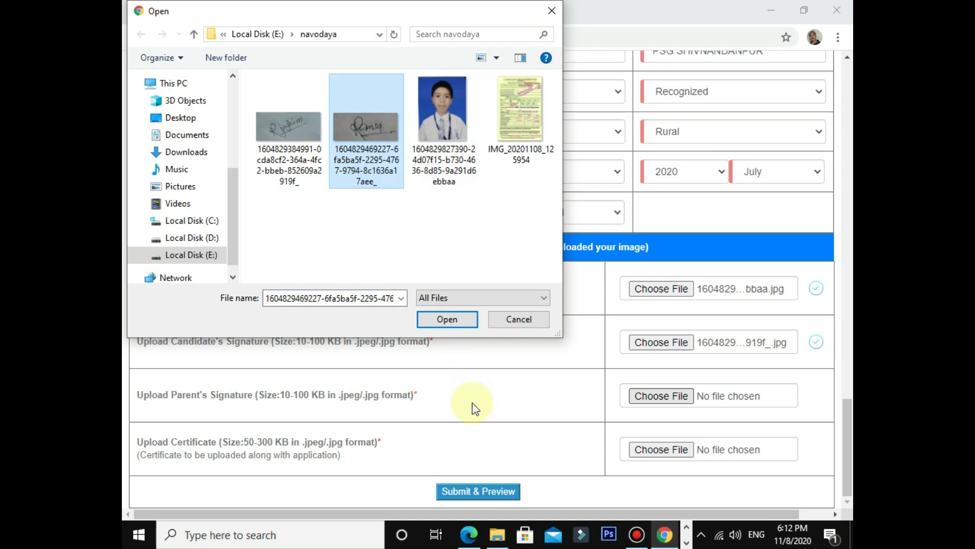
{"action": "left_click", "coordinate": [462, 319]}
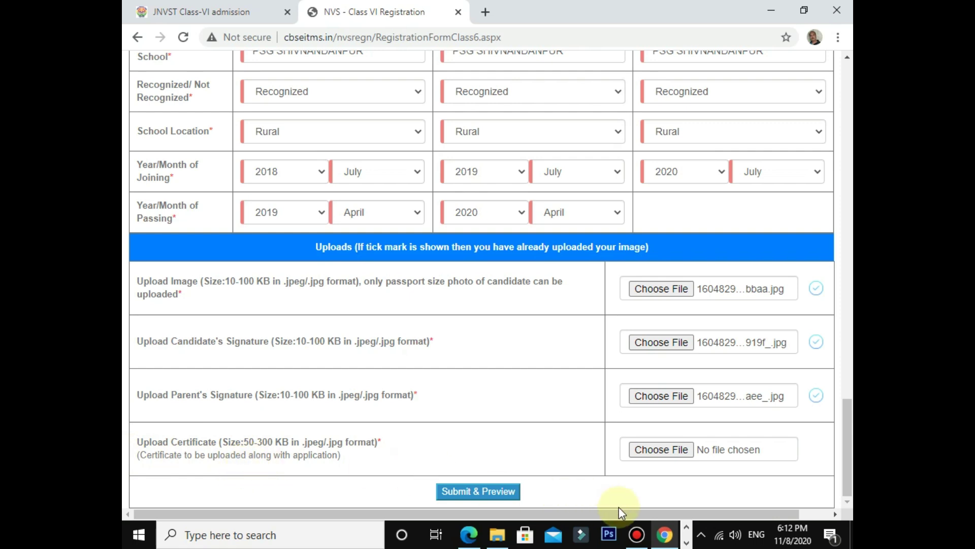
Step: Upload the IMG_20201108 certificate scan in the Upload Certificate row
{"action": "left_click", "coordinate": [664, 454]}
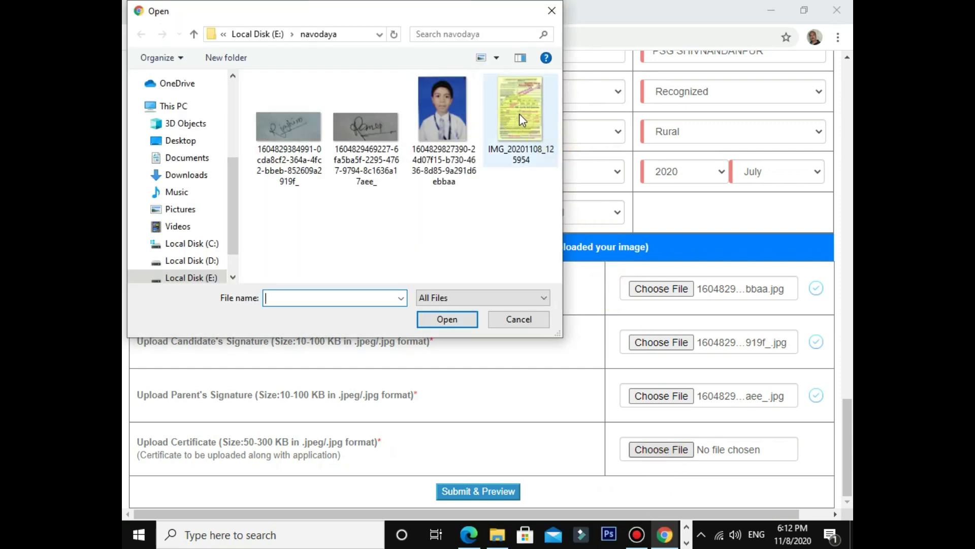
{"action": "left_click", "coordinate": [519, 116]}
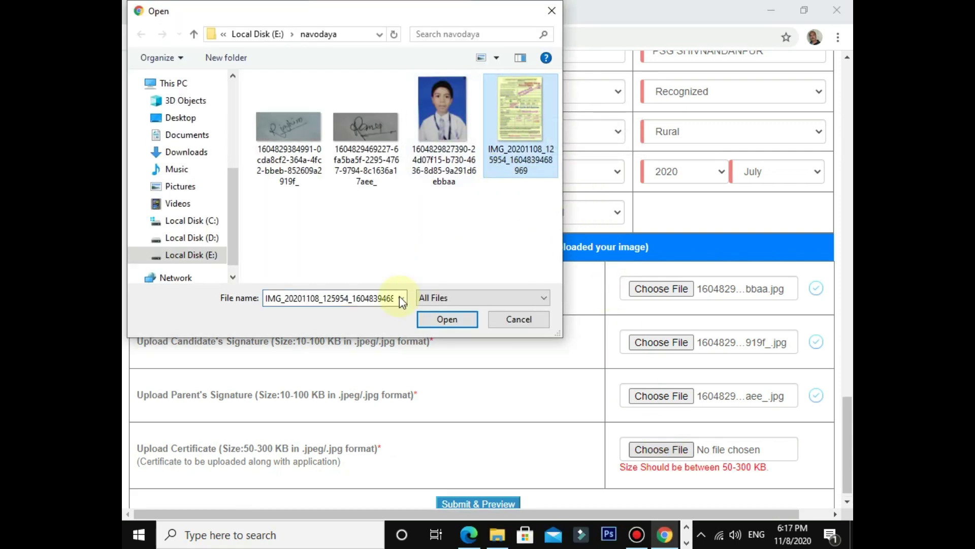
{"action": "left_click", "coordinate": [438, 320]}
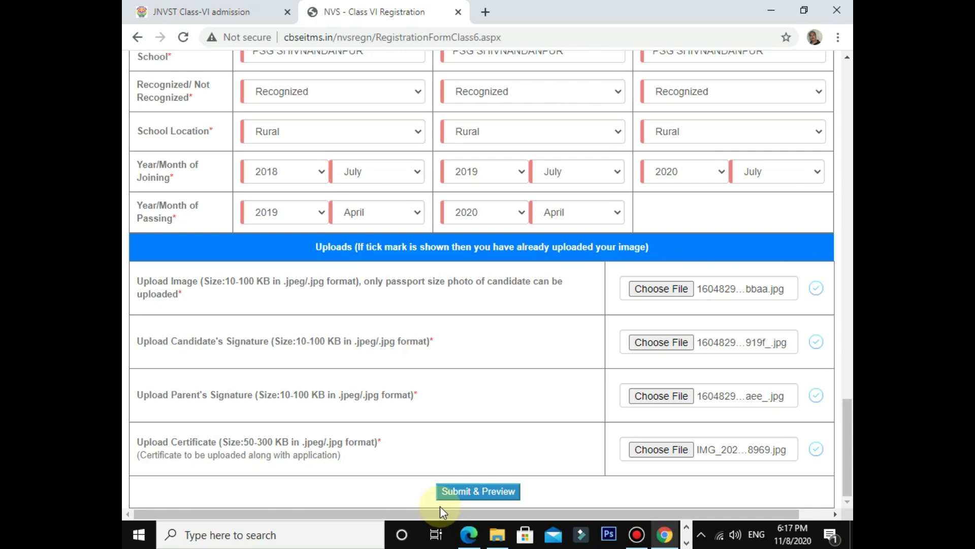
{"action": "scroll", "coordinate": [458, 434], "scroll_direction": "up", "scroll_amount": 20}
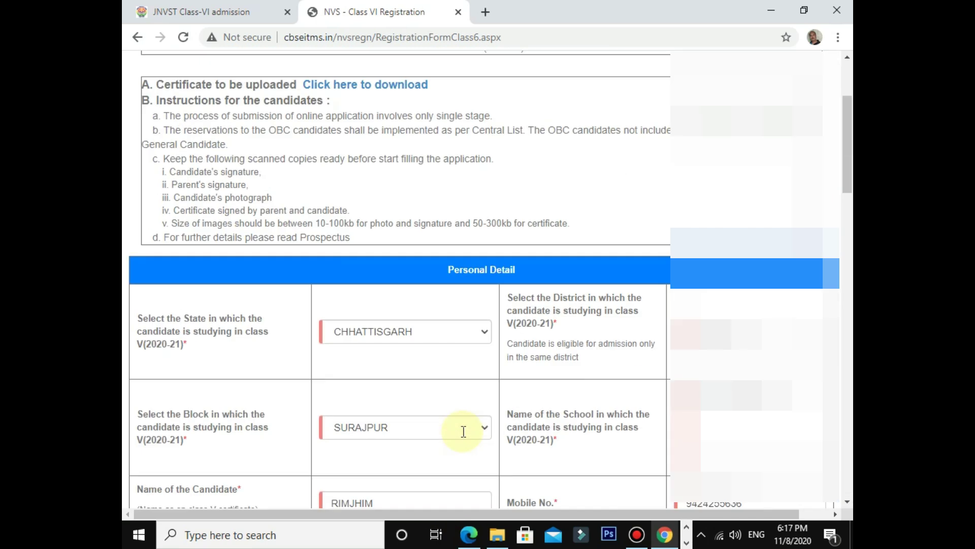
{"action": "scroll", "coordinate": [463, 432], "scroll_direction": "down", "scroll_amount": 20}
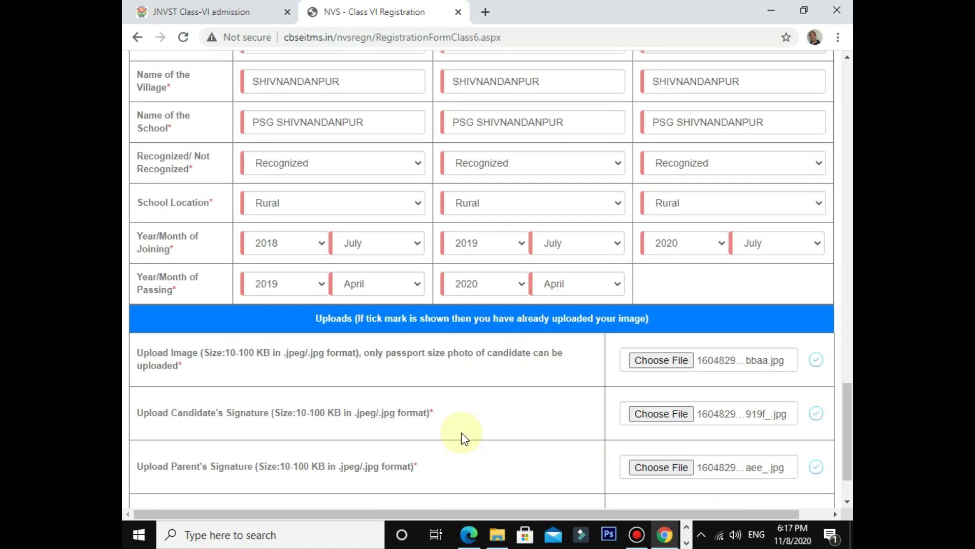
{"action": "scroll", "coordinate": [463, 437], "scroll_direction": "down", "scroll_amount": 2}
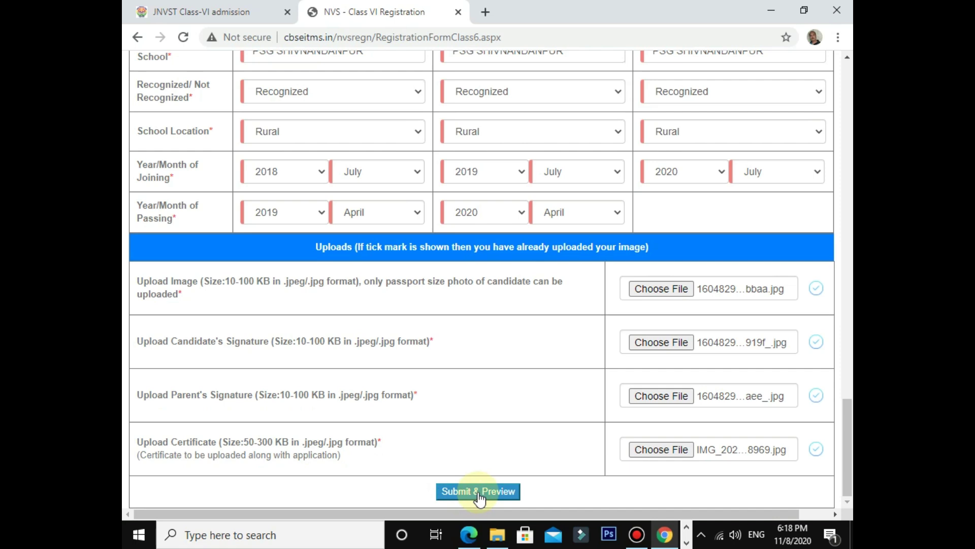
Step: Submit & Preview the form and review its details down to the declaration and captcha
{"action": "left_click", "coordinate": [479, 492]}
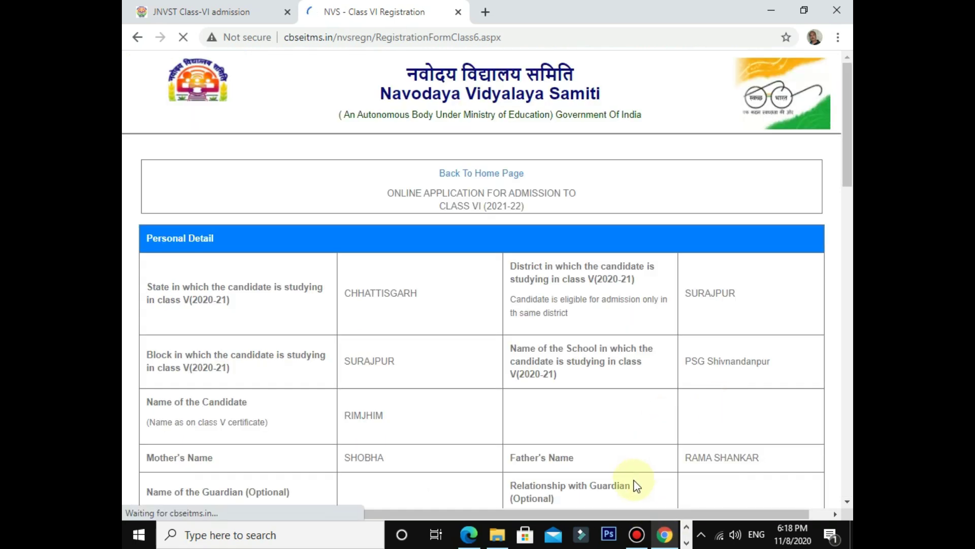
{"action": "scroll", "coordinate": [426, 325], "scroll_direction": "down", "scroll_amount": 4}
{"action": "scroll", "coordinate": [425, 325], "scroll_direction": "down", "scroll_amount": 3}
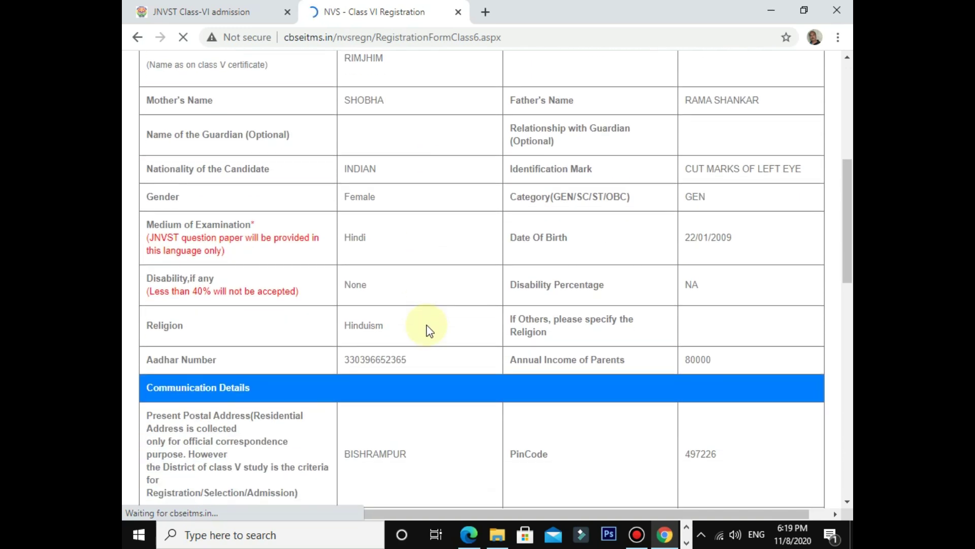
{"action": "scroll", "coordinate": [426, 325], "scroll_direction": "down", "scroll_amount": 2}
{"action": "scroll", "coordinate": [427, 328], "scroll_direction": "down", "scroll_amount": 8}
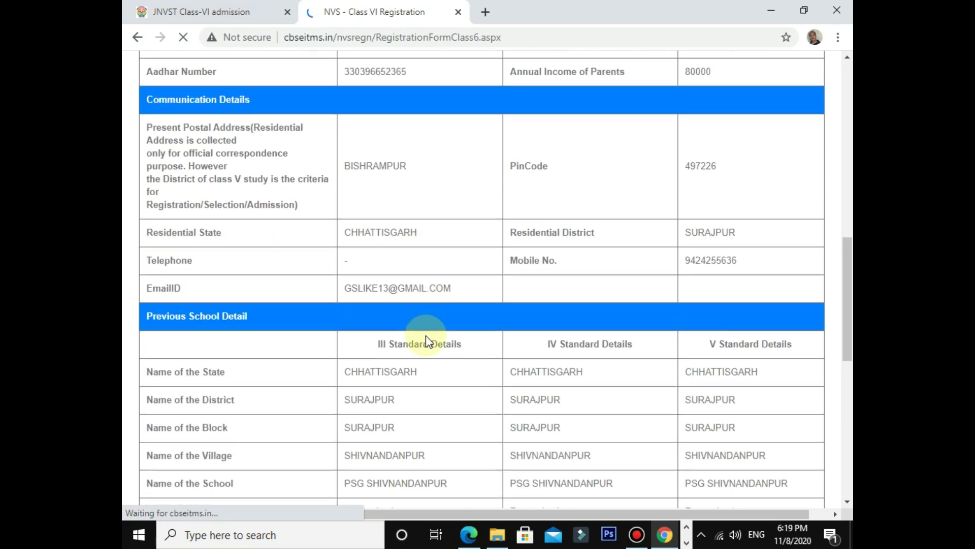
{"action": "scroll", "coordinate": [425, 340], "scroll_direction": "down", "scroll_amount": 4}
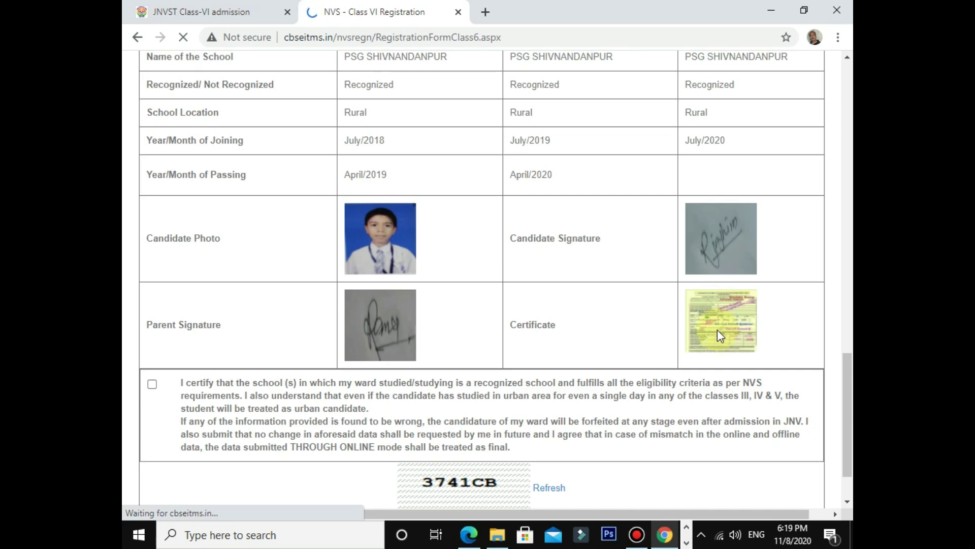
{"action": "scroll", "coordinate": [269, 183], "scroll_direction": "up", "scroll_amount": 8}
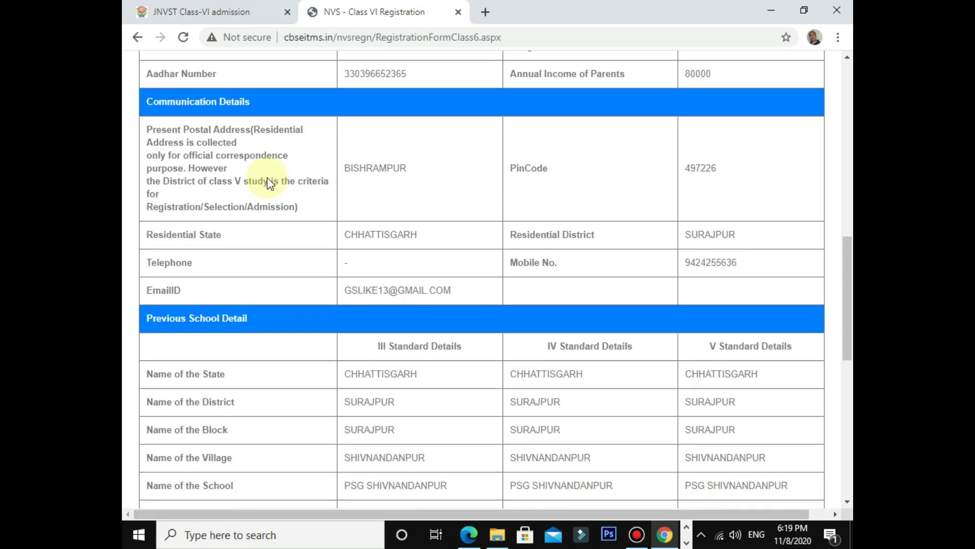
{"action": "scroll", "coordinate": [269, 183], "scroll_direction": "up", "scroll_amount": 12}
{"action": "scroll", "coordinate": [270, 183], "scroll_direction": "down", "scroll_amount": 18}
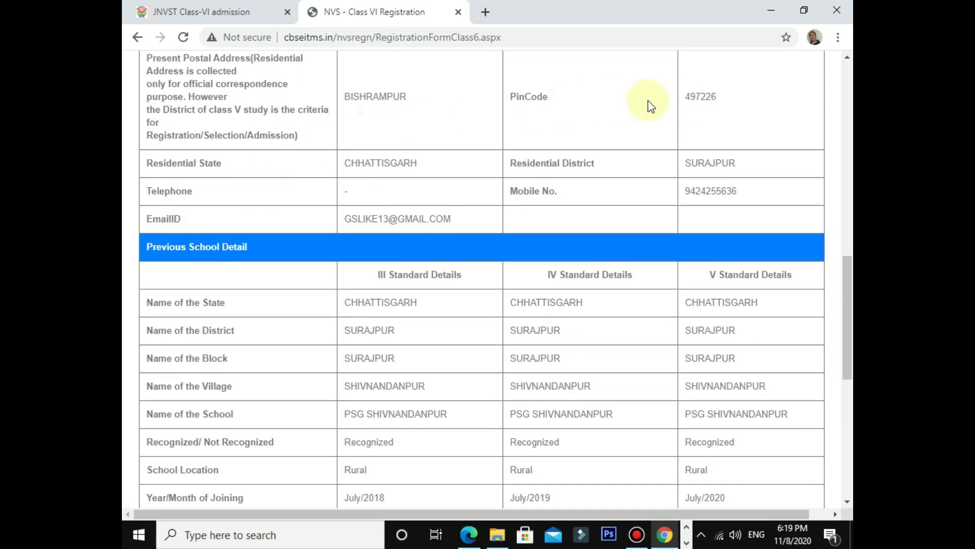
{"action": "scroll", "coordinate": [331, 221], "scroll_direction": "down", "scroll_amount": 4}
{"action": "scroll", "coordinate": [331, 223], "scroll_direction": "down", "scroll_amount": 4}
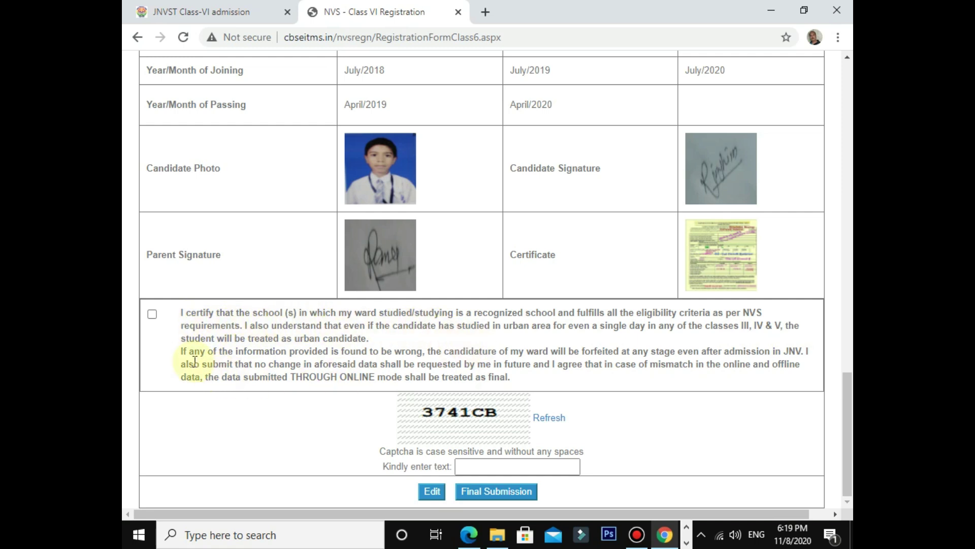
Step: Tick the eligibility certification checkbox and enter the displayed captcha text
{"action": "left_click", "coordinate": [152, 315]}
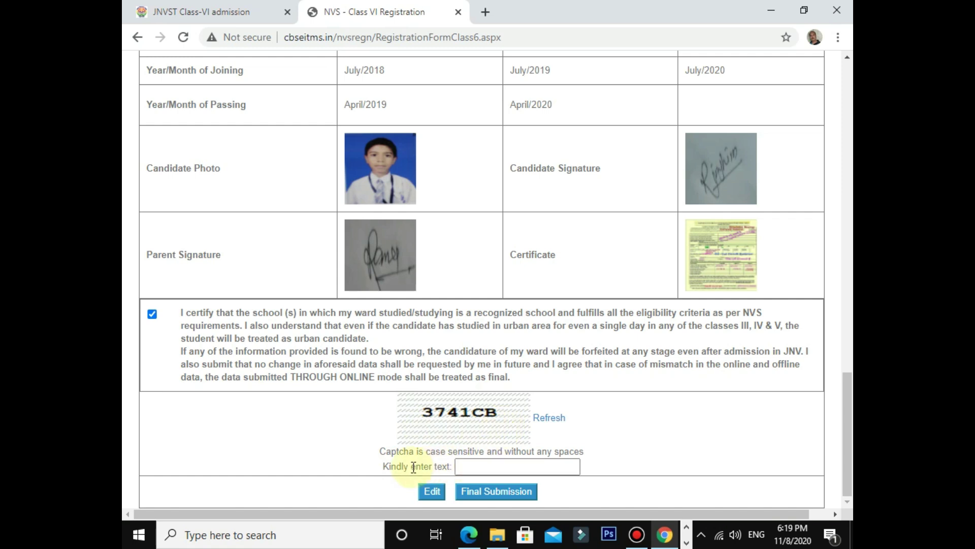
{"action": "left_click", "coordinate": [460, 472]}
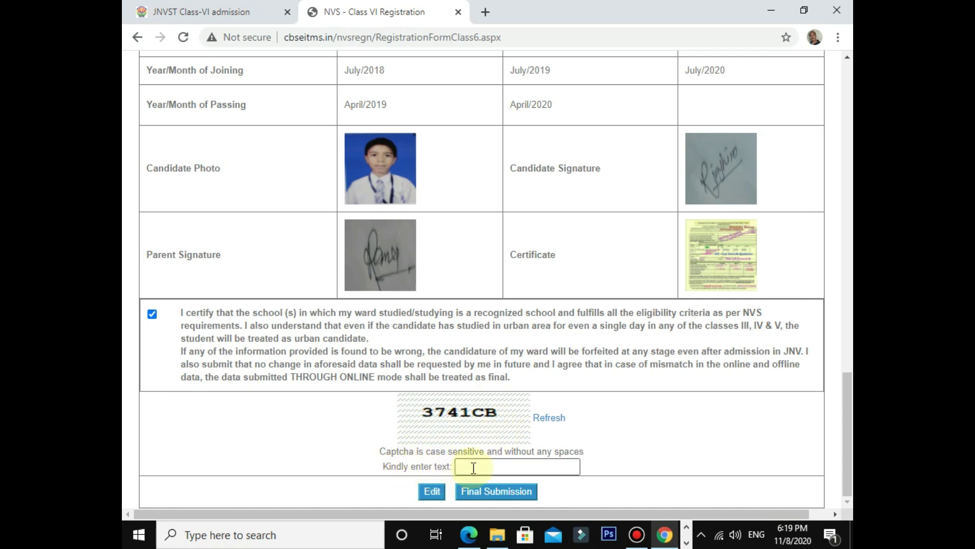
{"action": "left_click", "coordinate": [473, 467]}
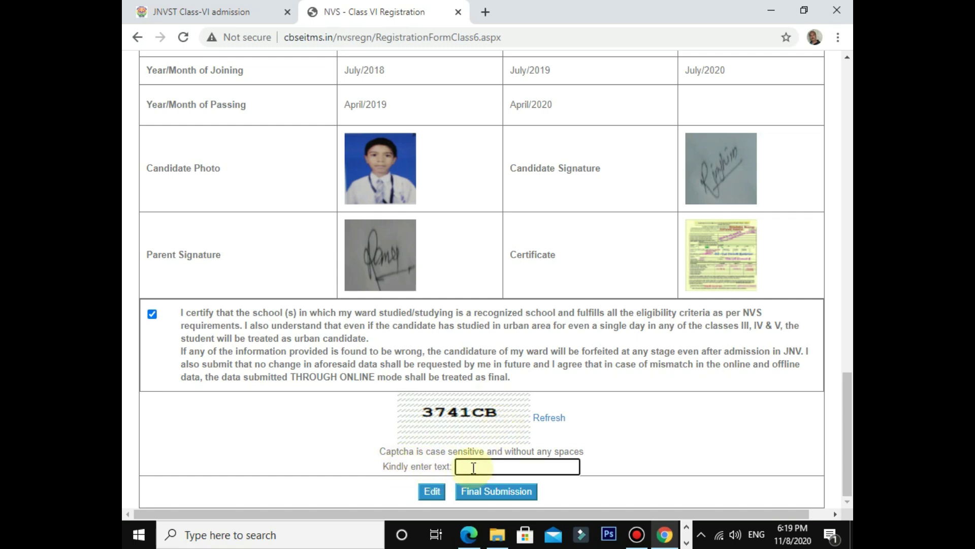
{"action": "type", "text": "3741CB"}
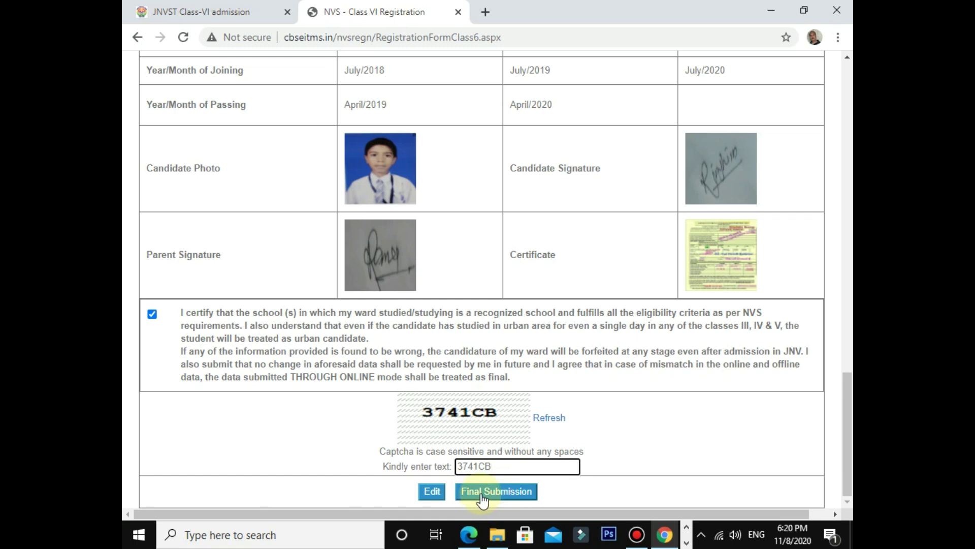
Step: Make the Final Submission, confirm it, and open the printable registration form
{"action": "left_click", "coordinate": [481, 496]}
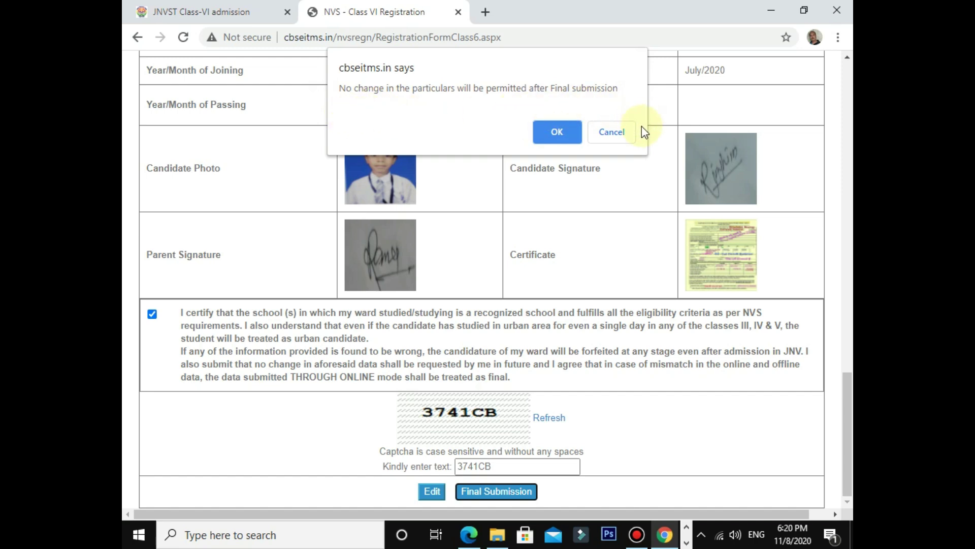
{"action": "left_click", "coordinate": [560, 132]}
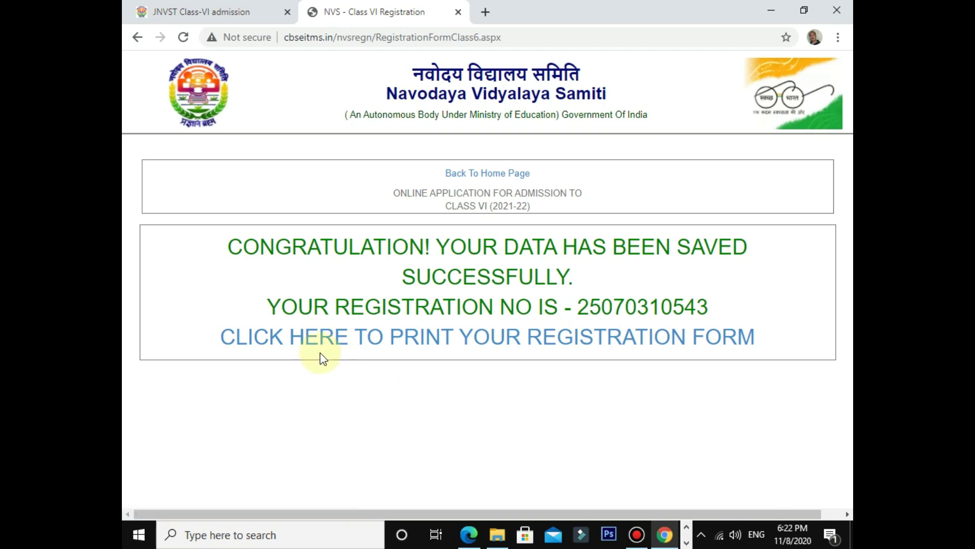
{"action": "left_click", "coordinate": [336, 340]}
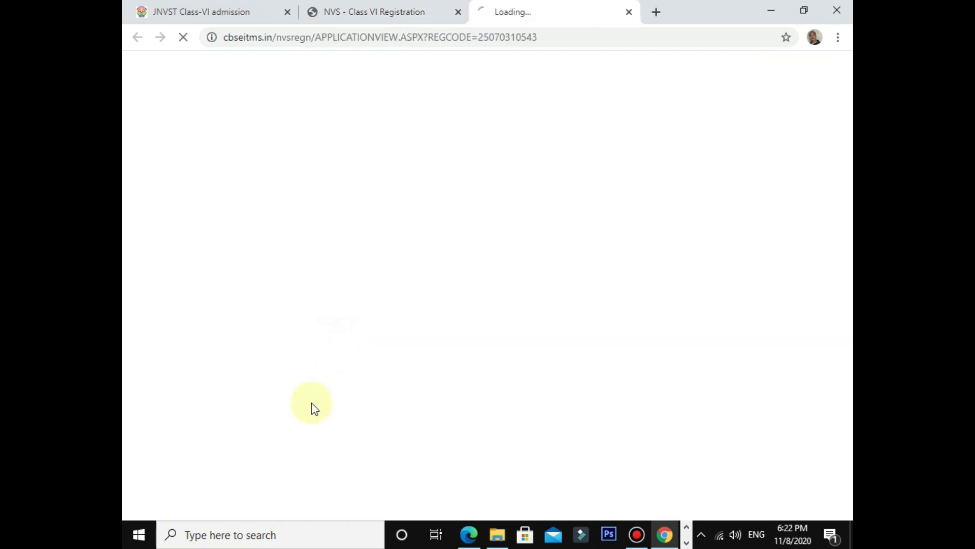